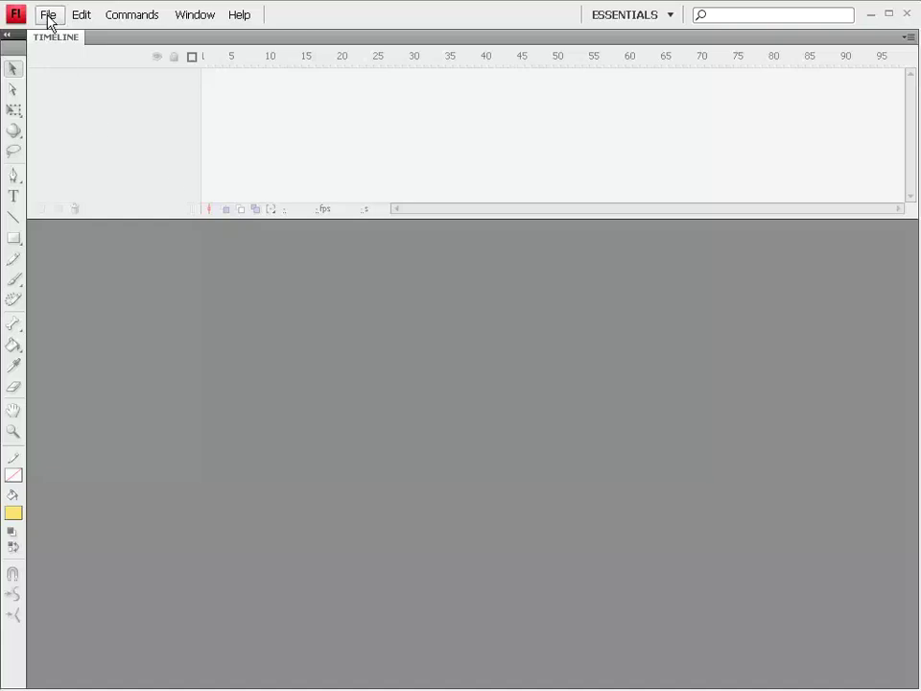
Create a new Flash File (ActionScript 2.0) document
click(48, 15)
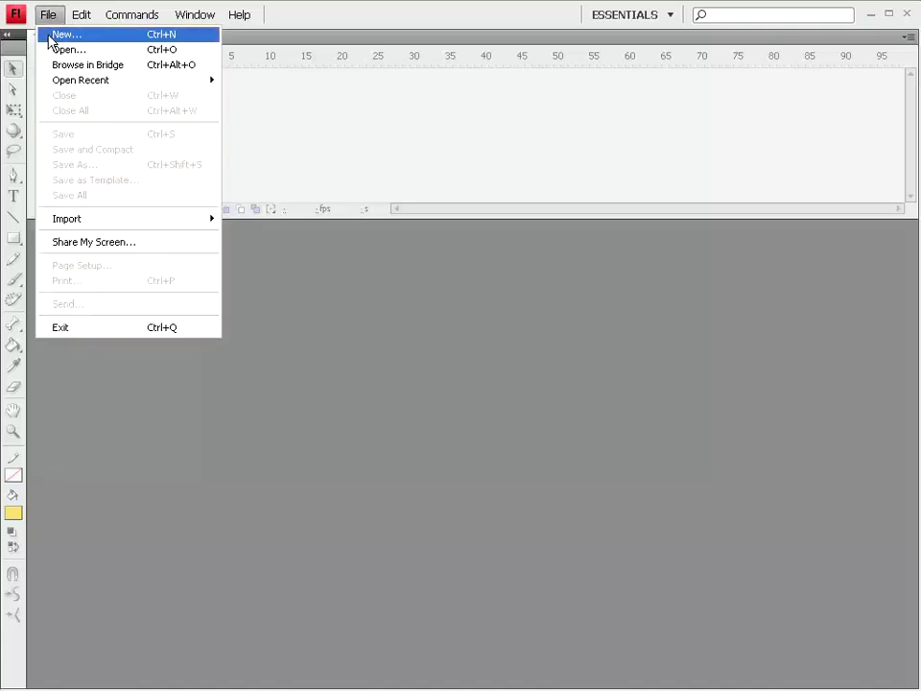
click(53, 34)
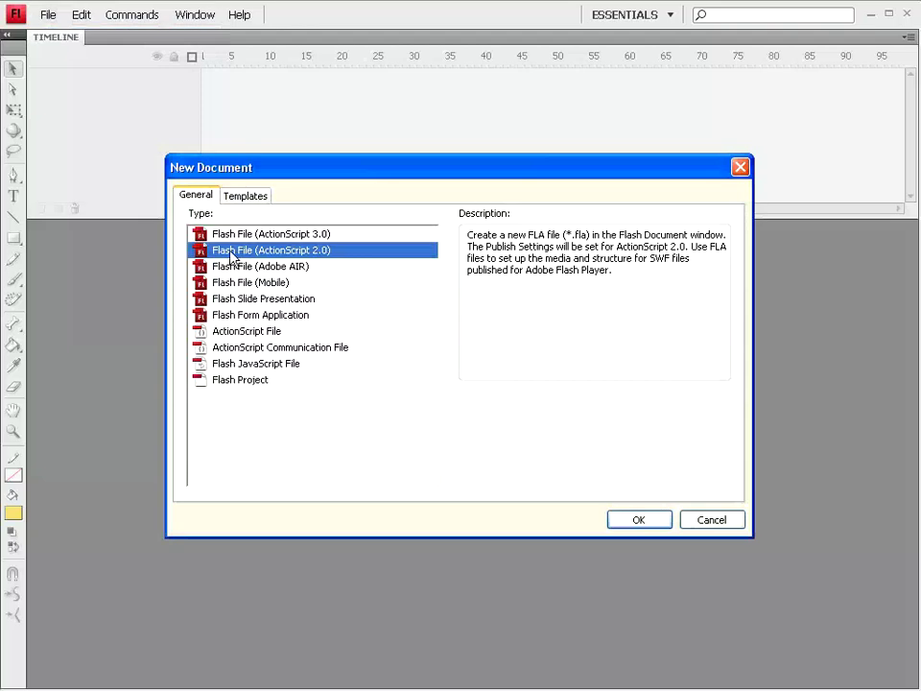
click(637, 519)
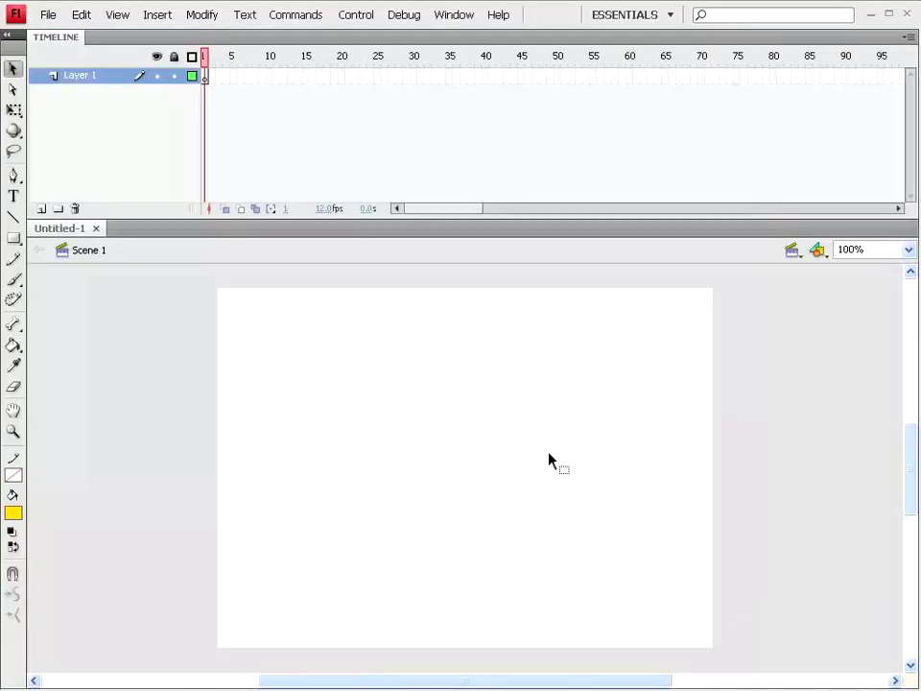
drag(478, 684, 567, 682)
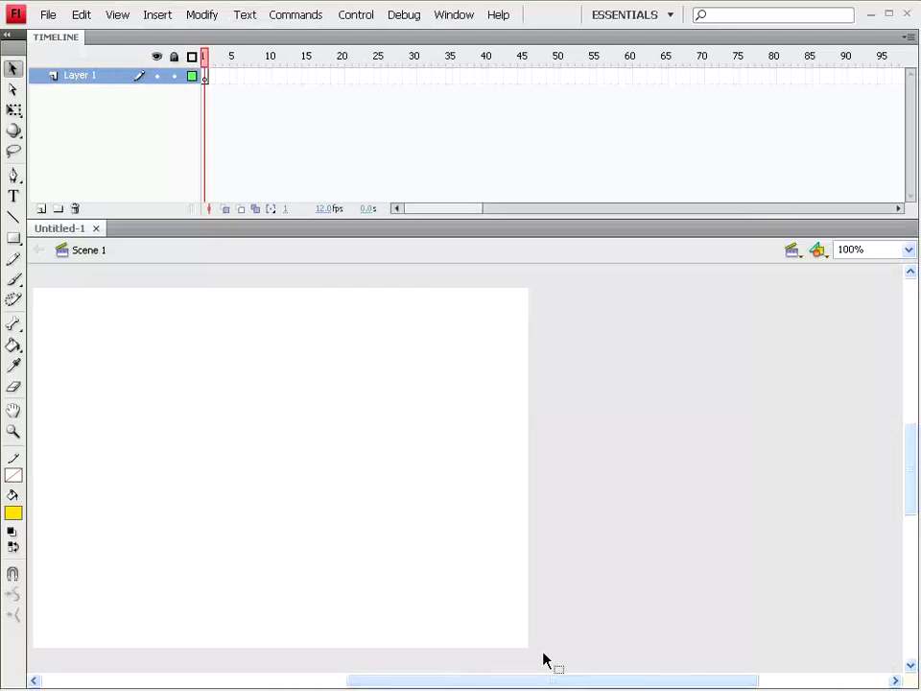
Import the asaOpening QuickTime movie to the library and dismiss the unsupported-format alert
click(54, 21)
mouse_move(67, 250)
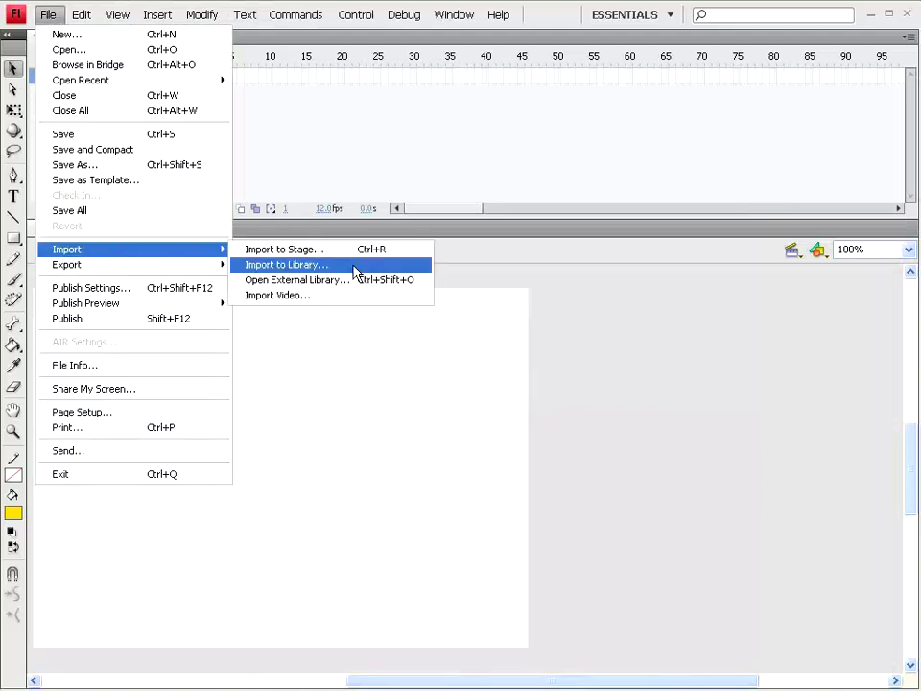
click(354, 268)
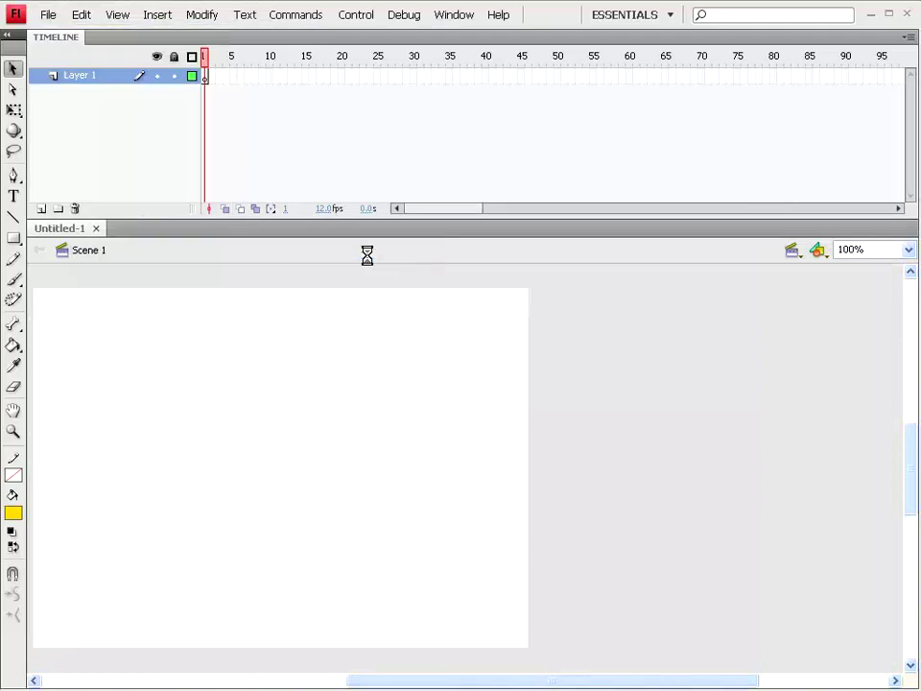
drag(182, 20, 223, 83)
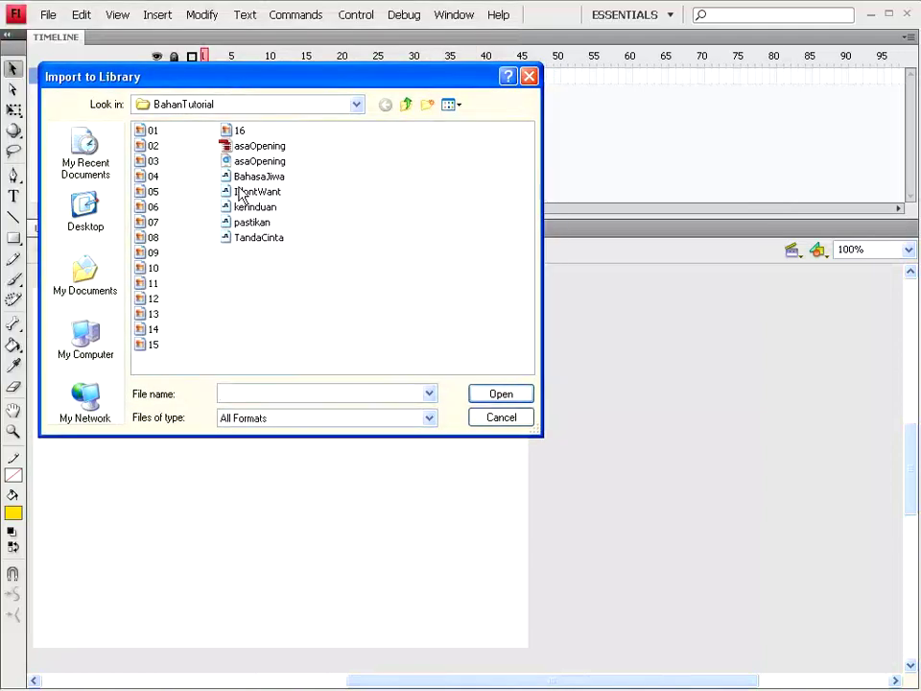
click(254, 160)
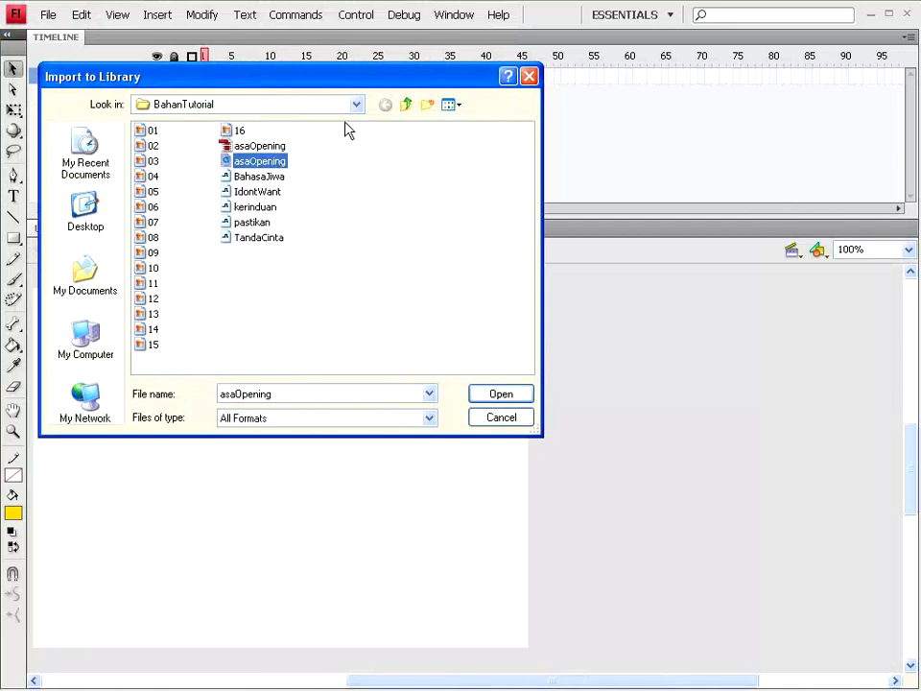
click(451, 107)
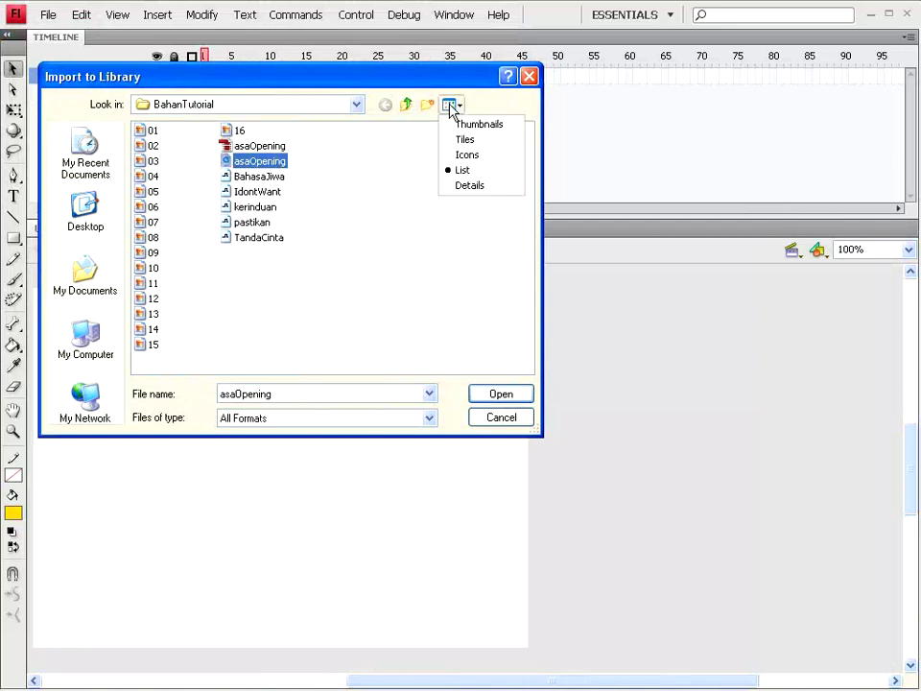
click(468, 185)
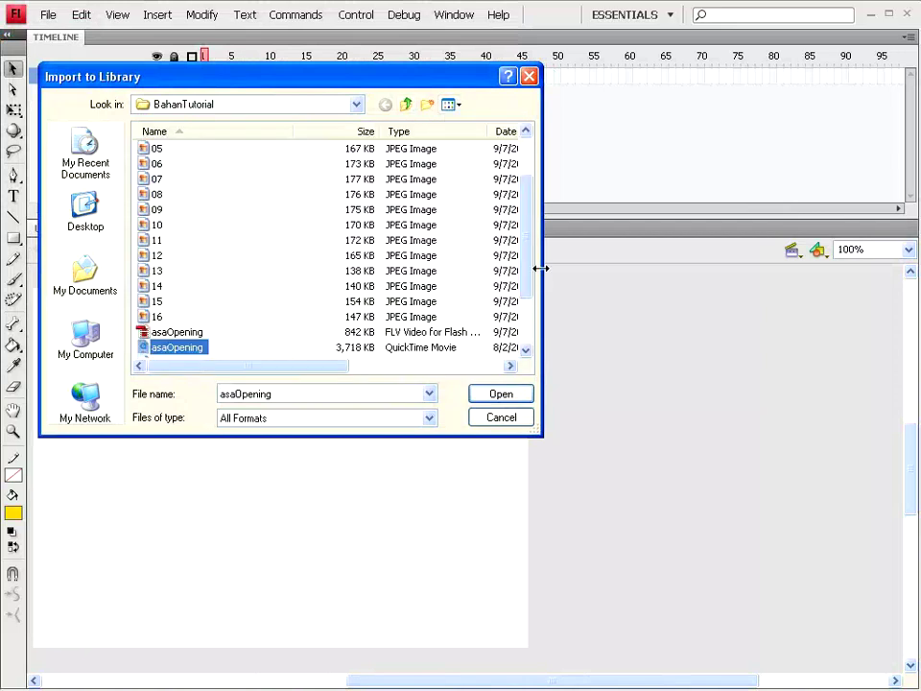
drag(531, 275, 531, 308)
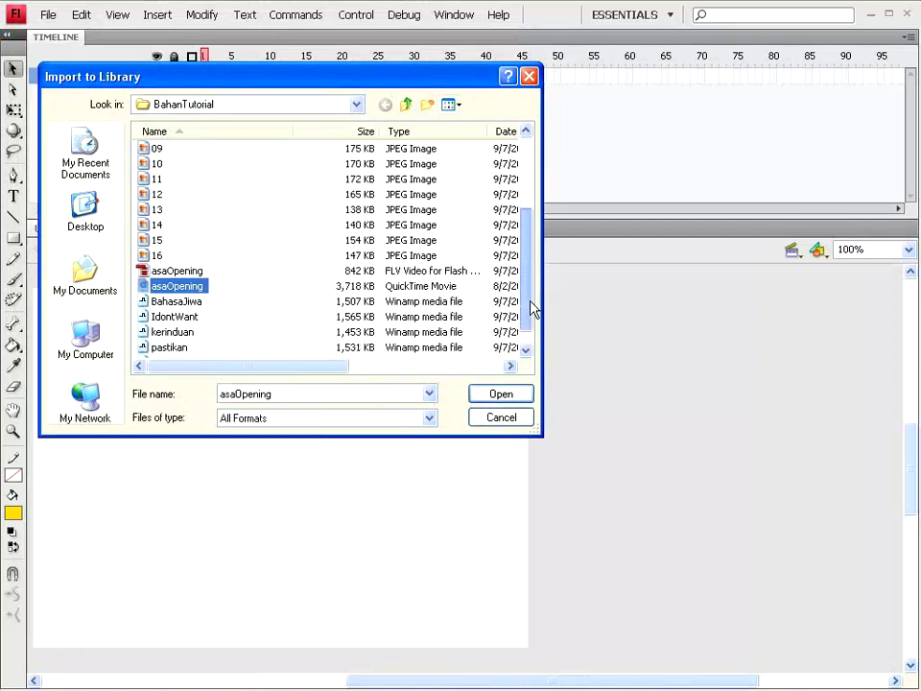
click(497, 398)
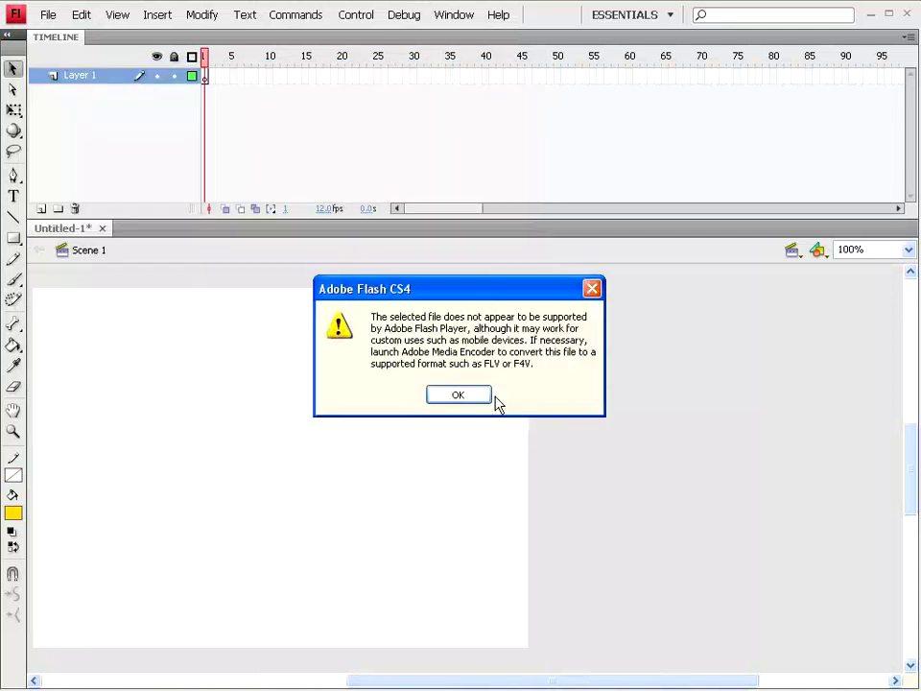
drag(469, 292, 299, 269)
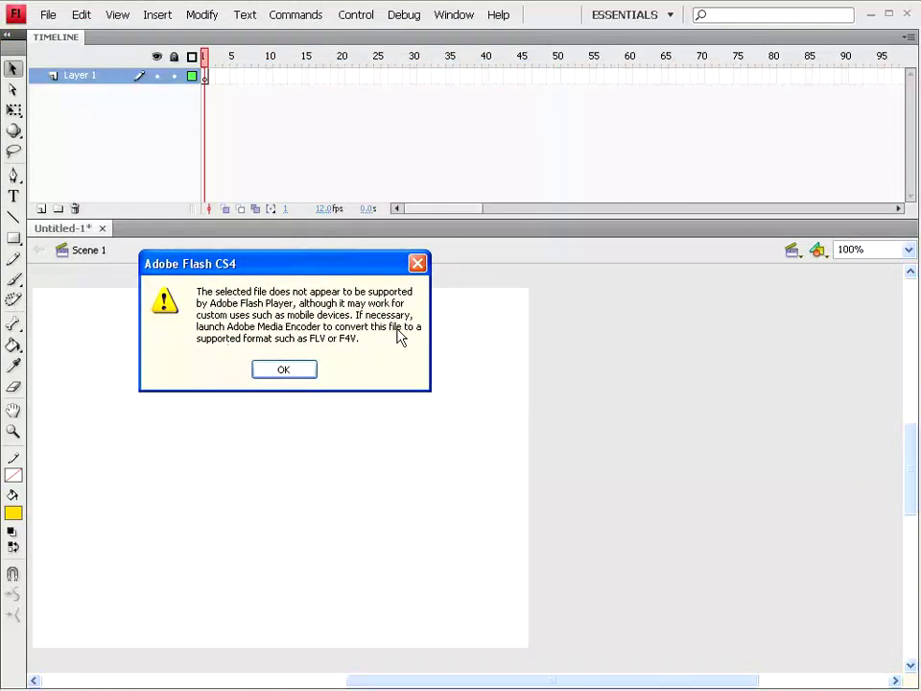
drag(283, 269, 310, 257)
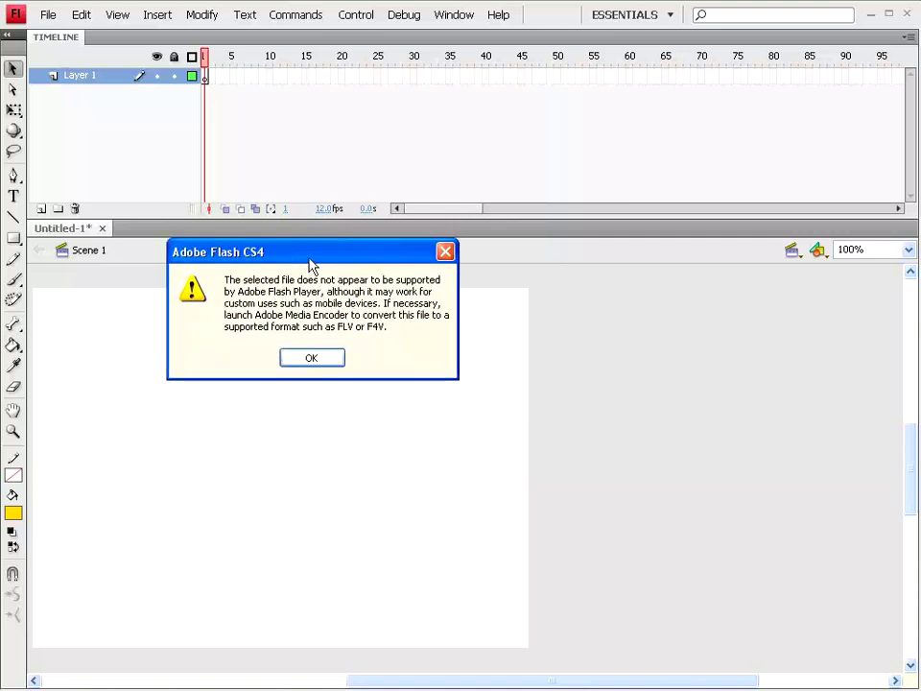
click(319, 364)
Choose to load asaOpening.mov as external video with a playback component
mouse_move(529, 115)
mouse_down()
mouse_move(430, 105)
mouse_move(345, 72)
mouse_up()
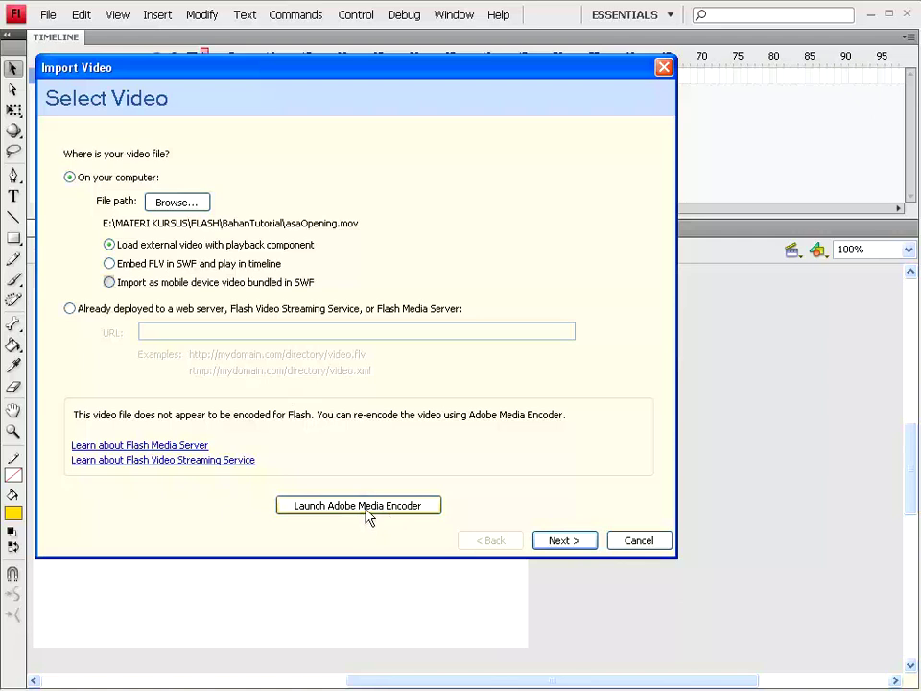
click(117, 264)
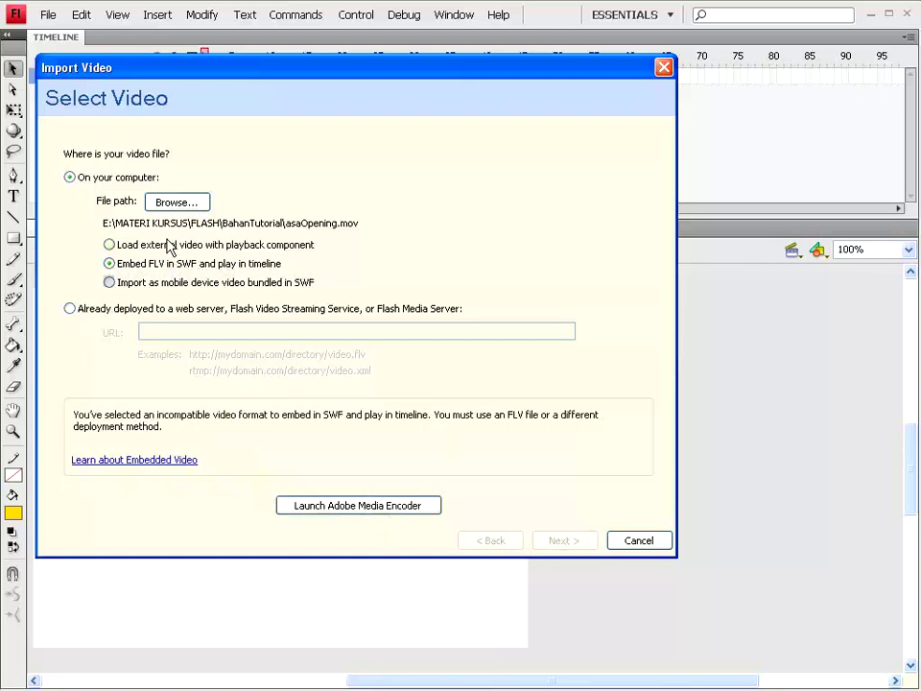
click(115, 245)
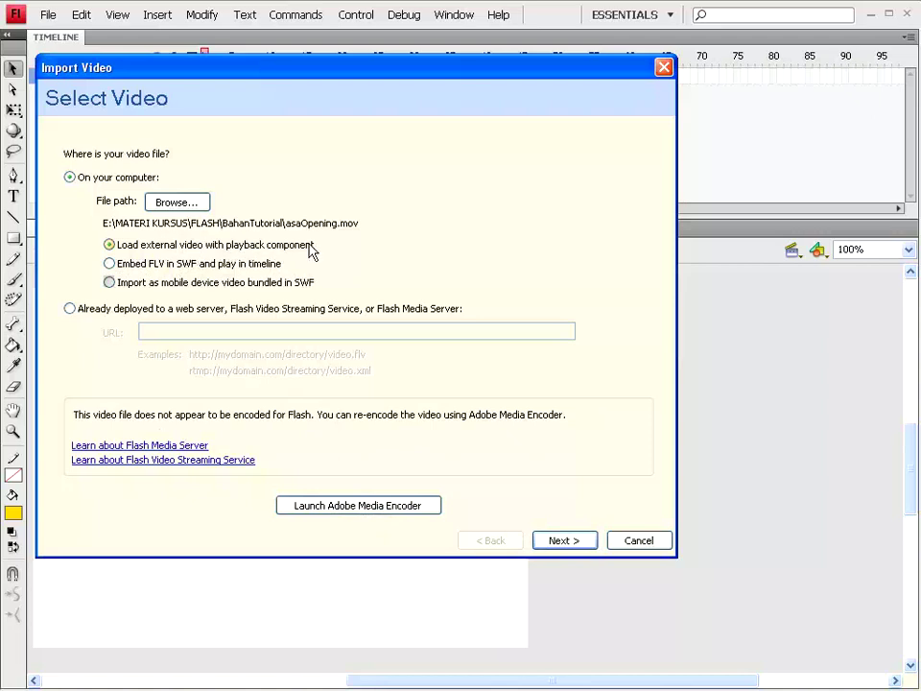
click(566, 541)
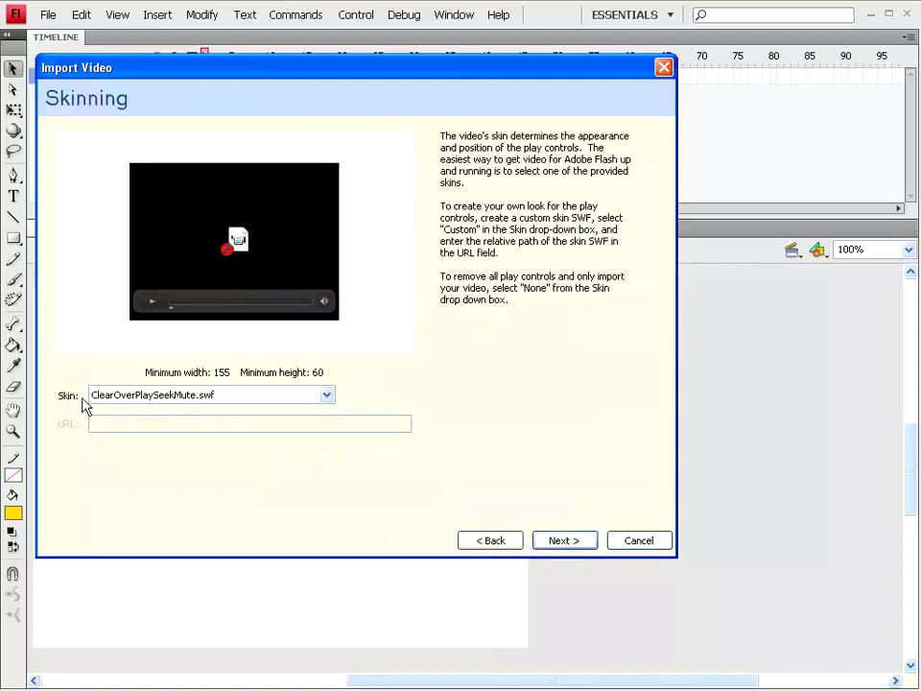
Set the player skin to ClearExternalNoVol.swf and finish the video import
click(326, 395)
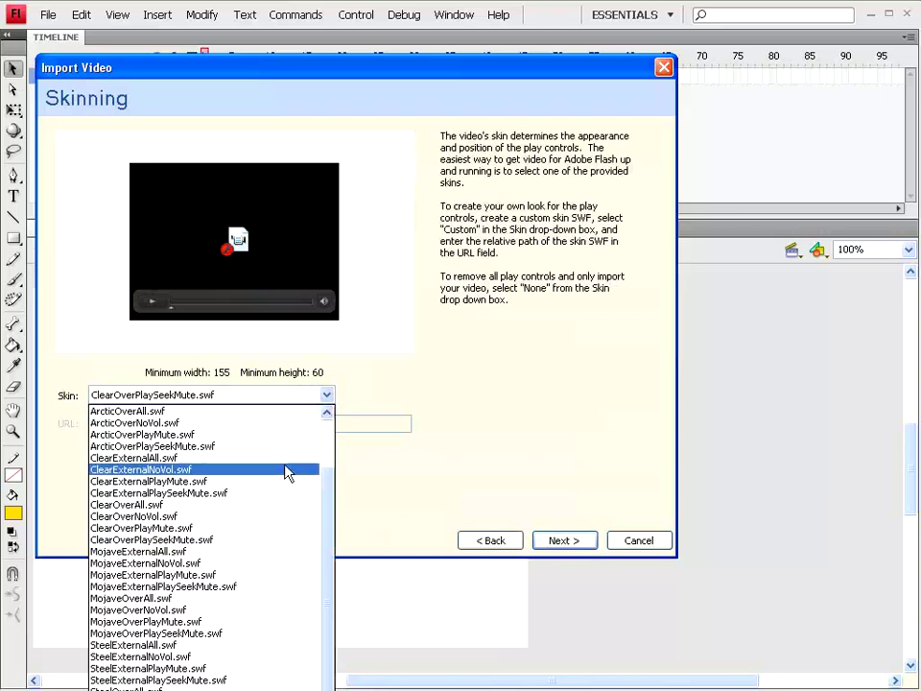
click(273, 423)
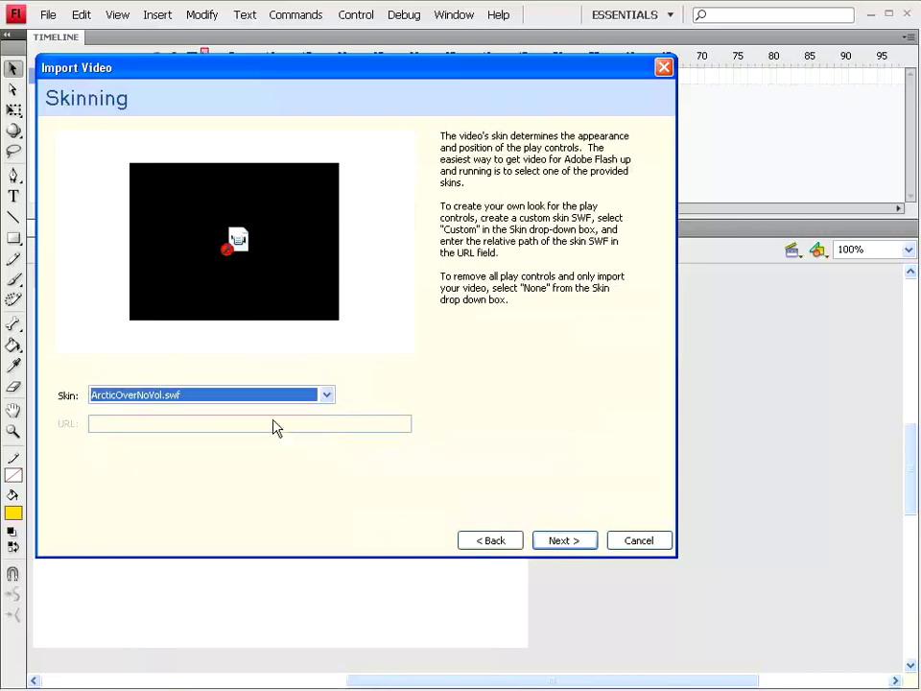
click(324, 395)
click(294, 474)
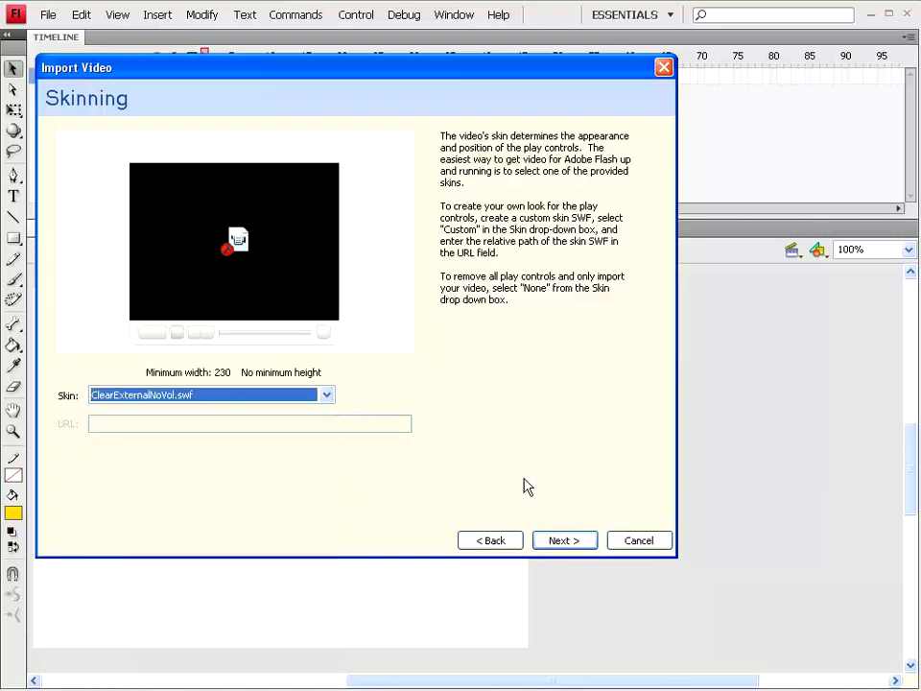
click(564, 541)
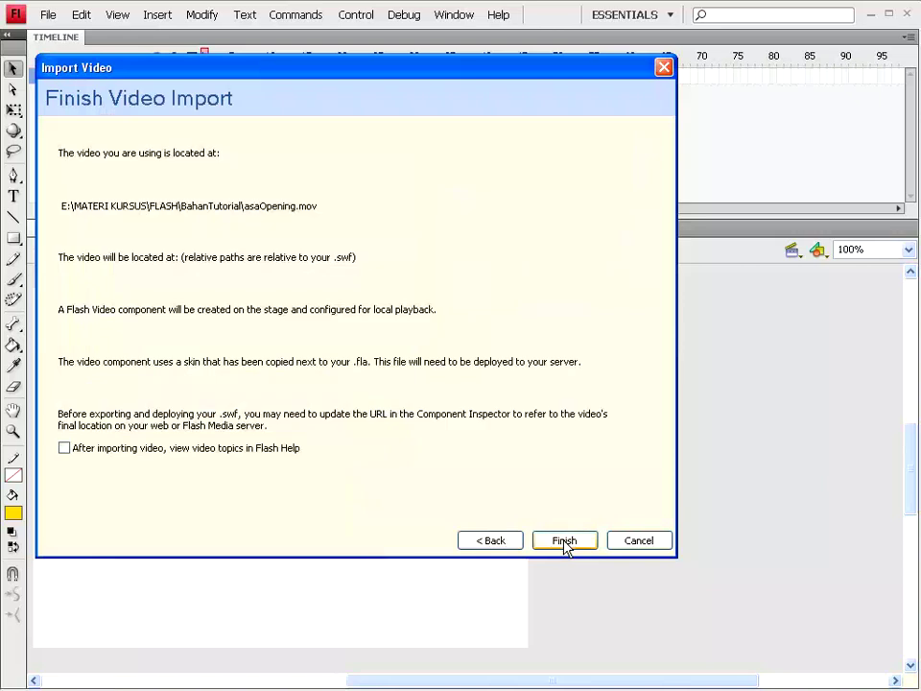
click(564, 541)
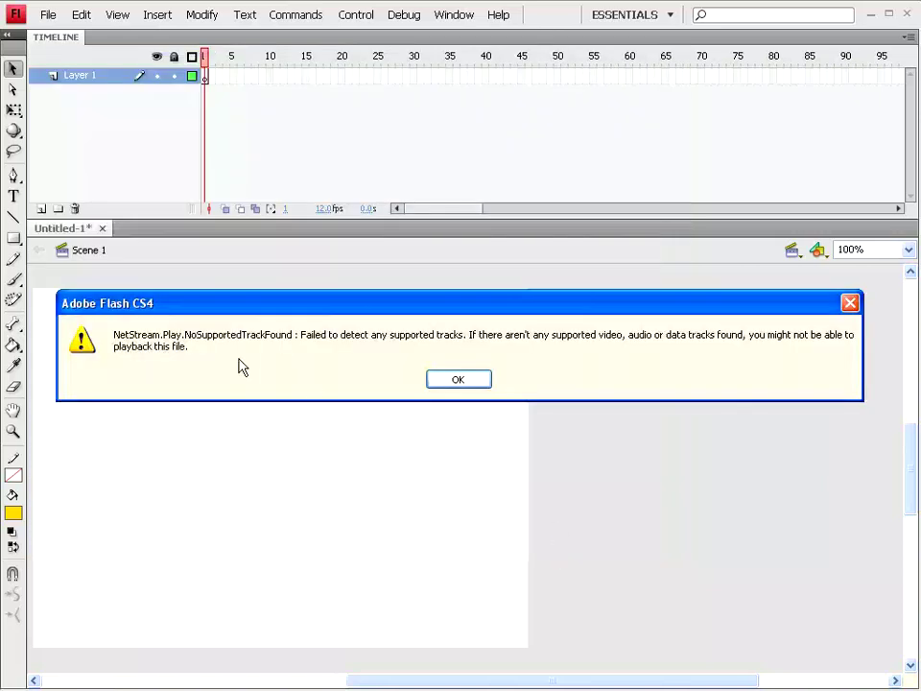
Dismiss the NetStream playback error and move the video player to the stage's upper left
drag(376, 312, 334, 211)
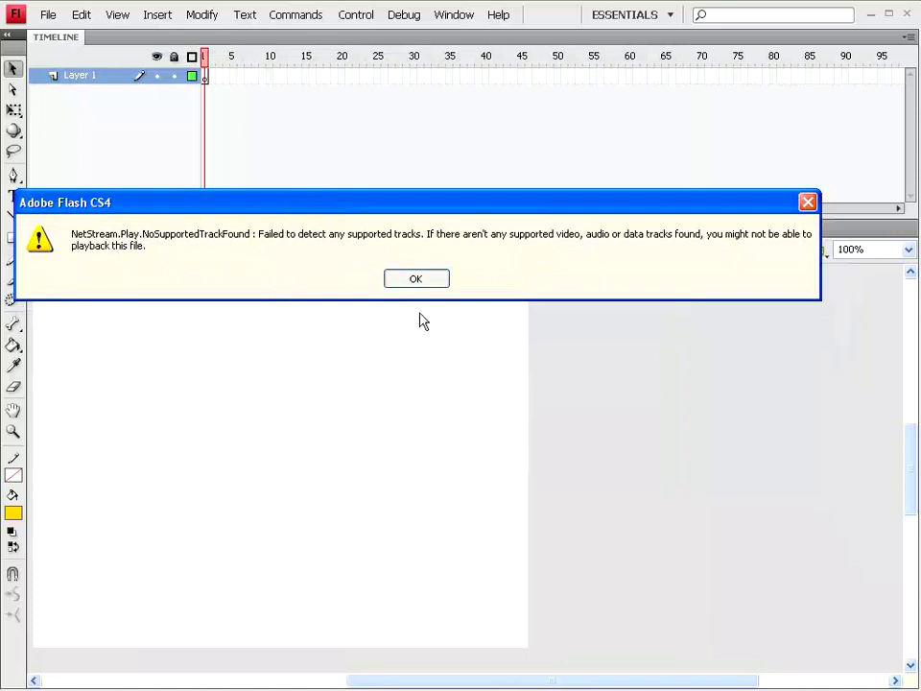
key(Return)
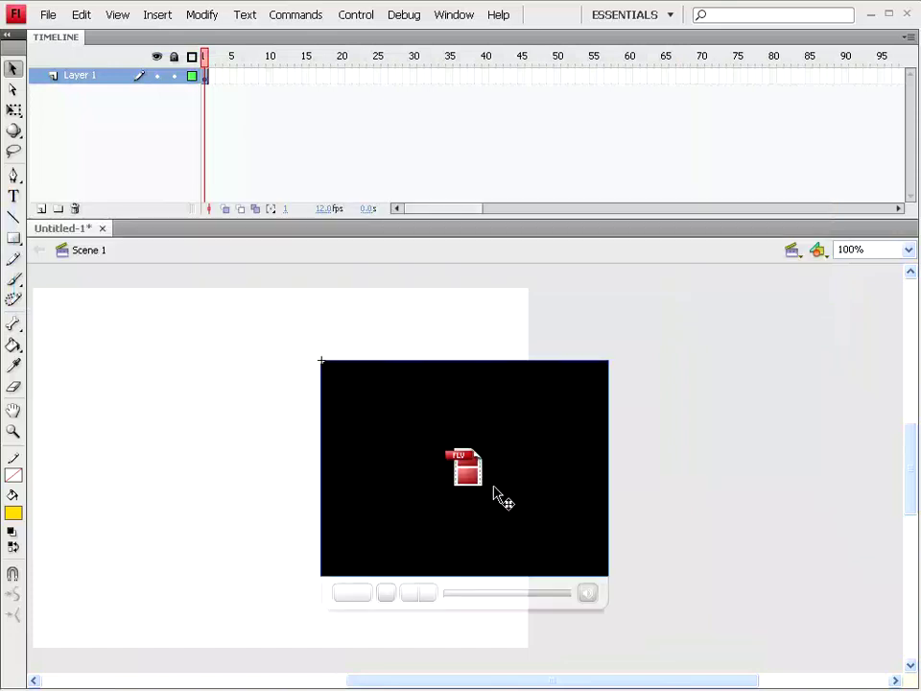
mouse_move(493, 493)
mouse_down()
mouse_move(280, 396)
mouse_move(263, 440)
mouse_up()
Test the movie, close the blank preview, and delete the video player
click(355, 15)
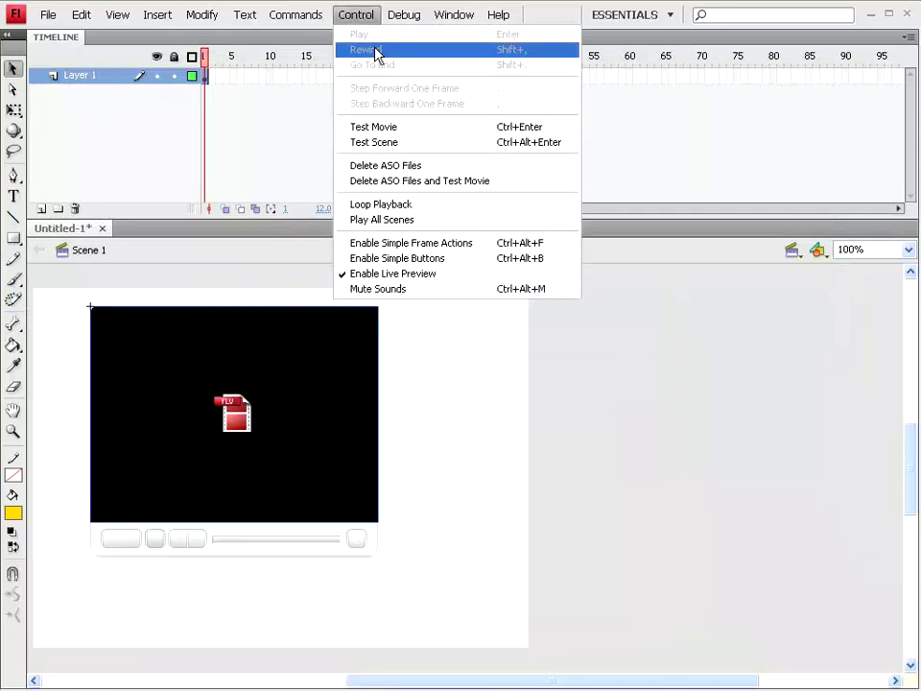
click(382, 128)
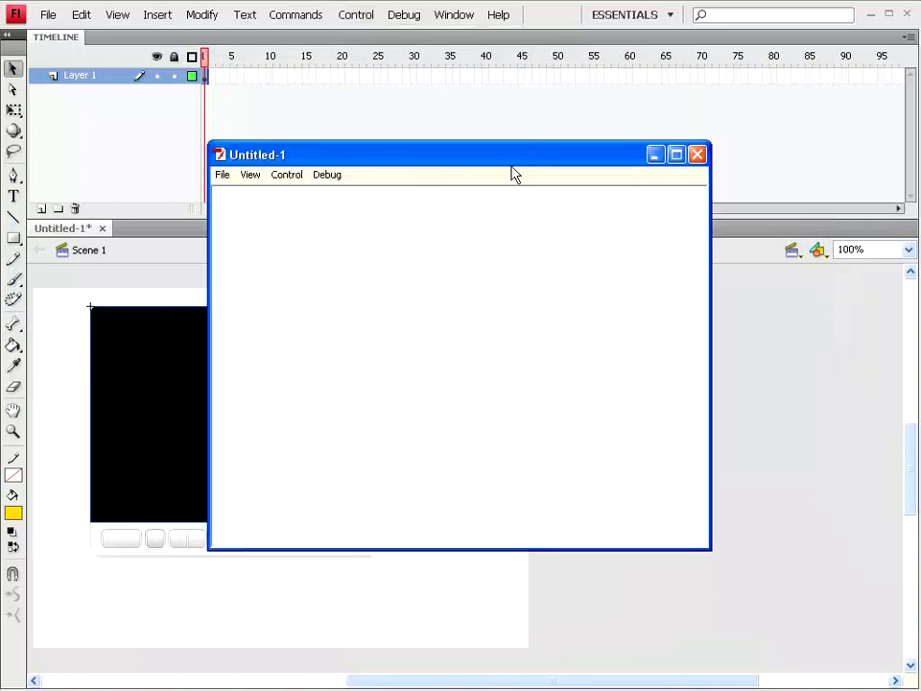
click(697, 154)
click(459, 14)
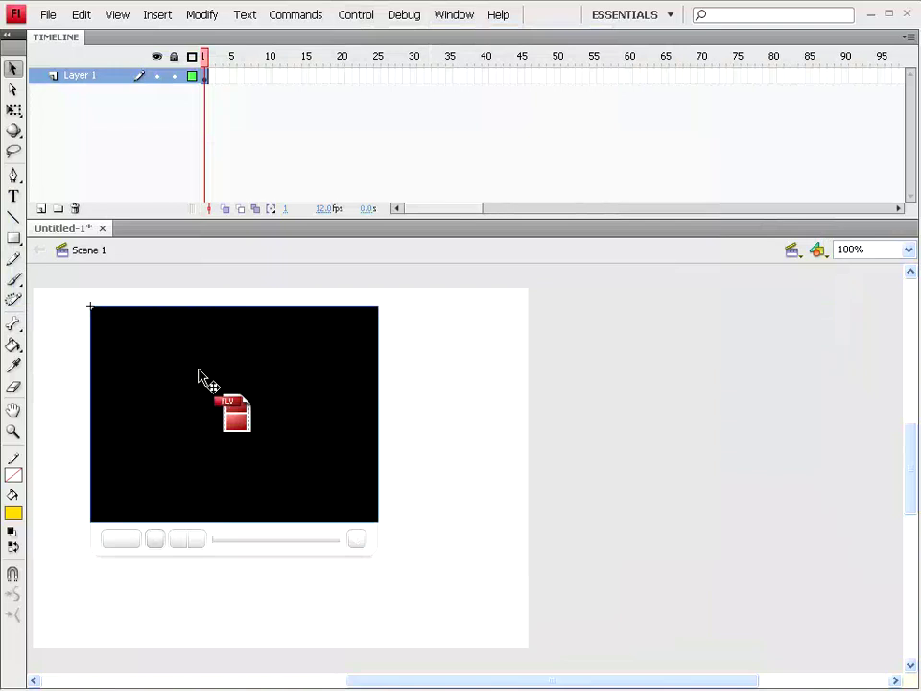
key(Delete)
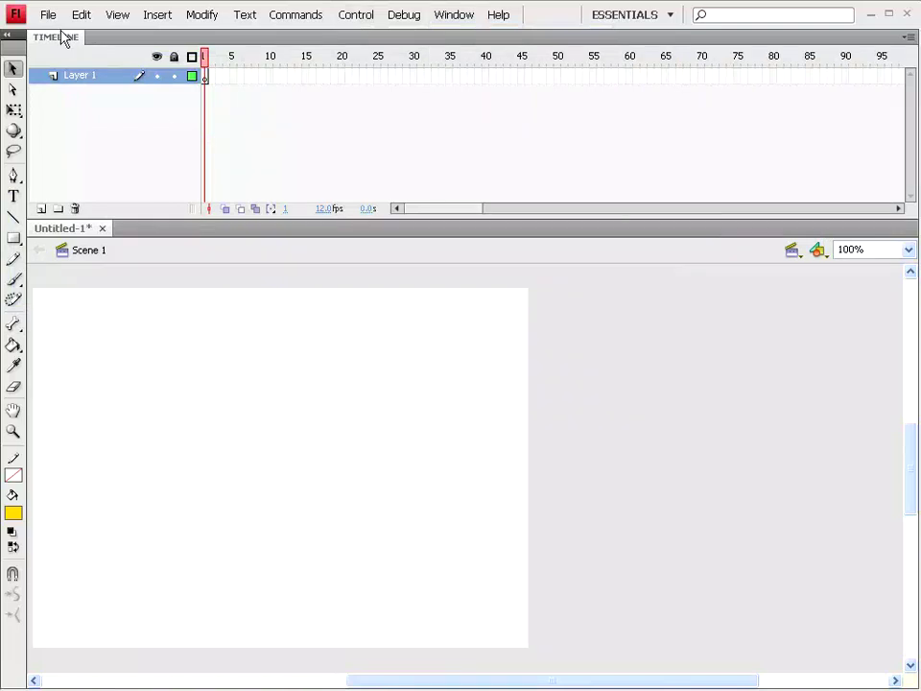
Import asaOpening.flv to the library, picking it from the Details file list
click(54, 19)
mouse_move(68, 249)
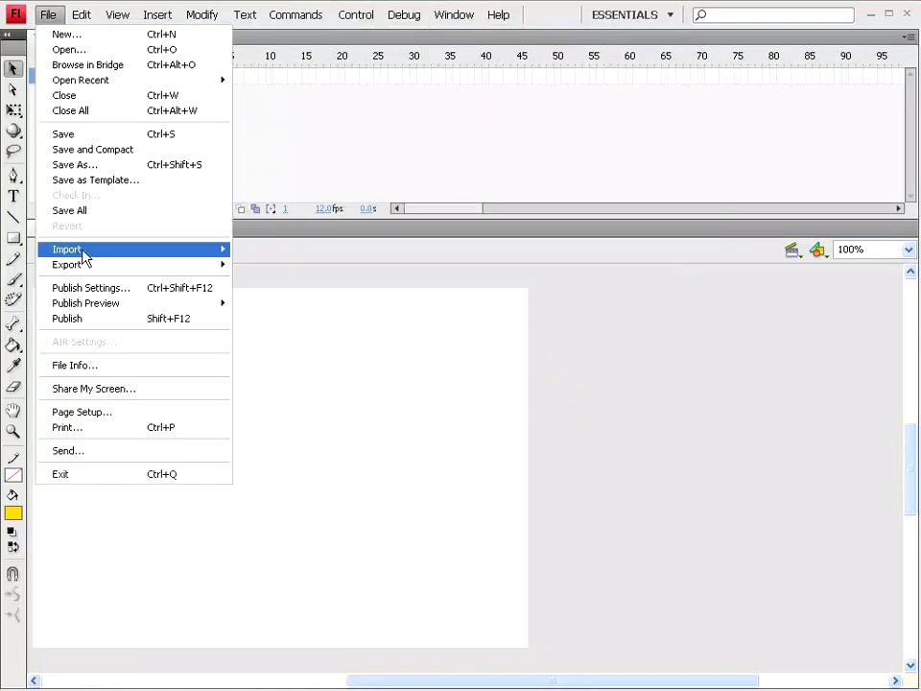
click(303, 266)
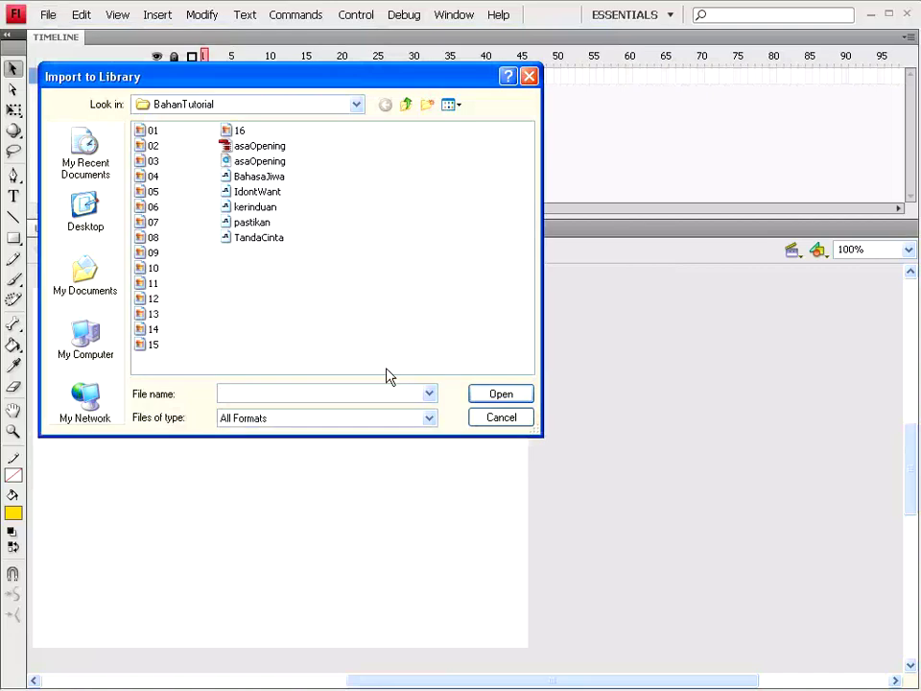
click(242, 147)
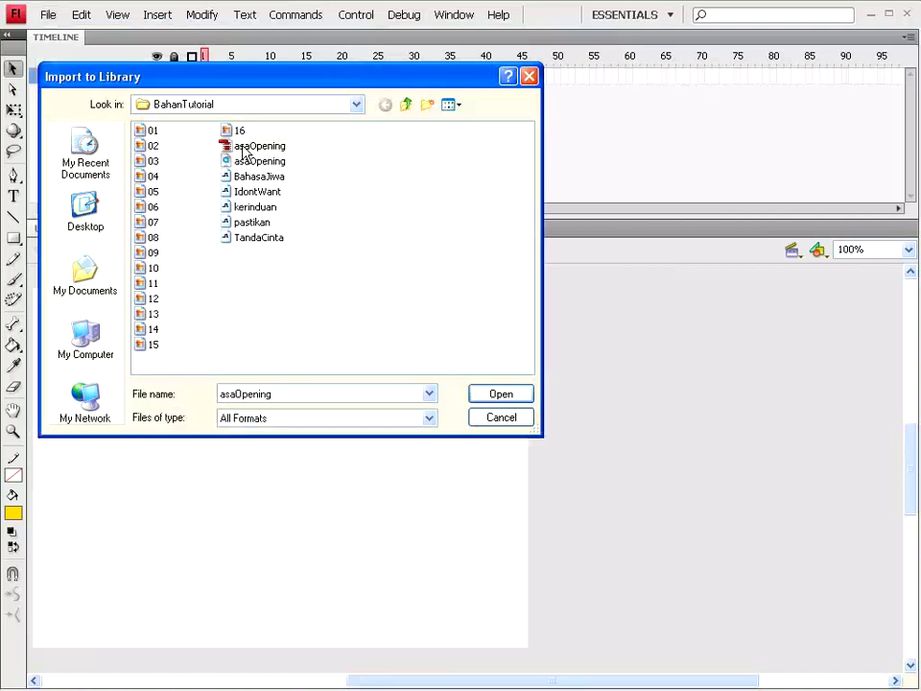
click(452, 107)
click(469, 183)
scroll(530, 300, down, 1)
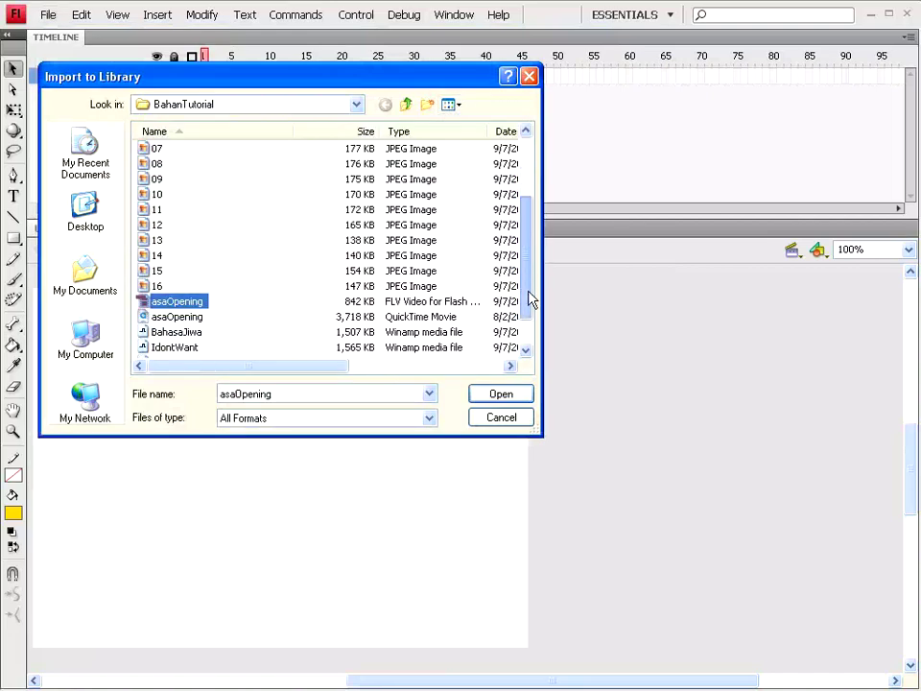
drag(530, 301, 531, 328)
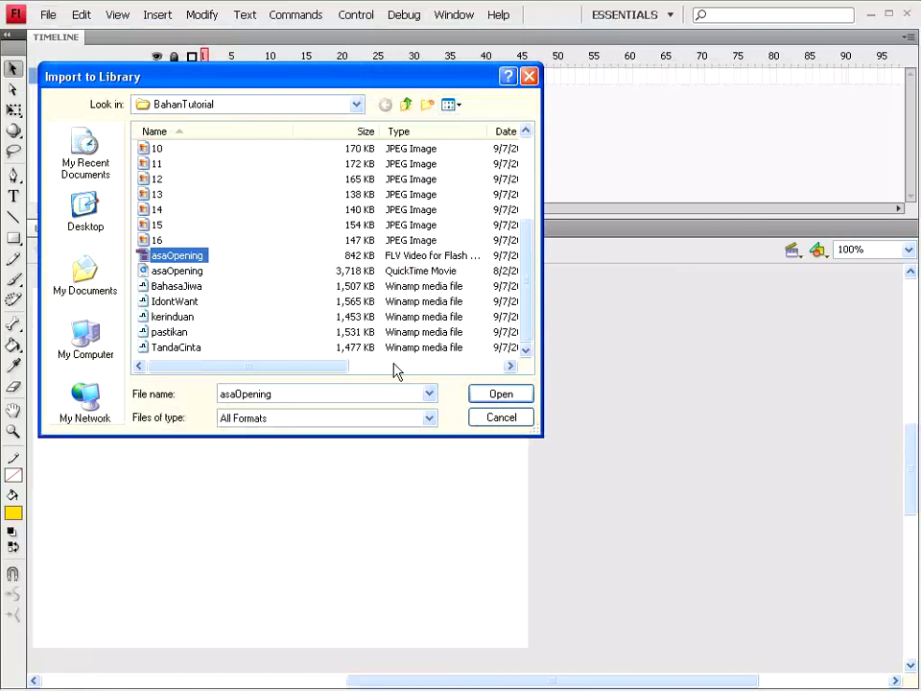
click(499, 393)
Keep external playback with the ClearExternalNoVol skin and finish the import
drag(559, 117, 374, 68)
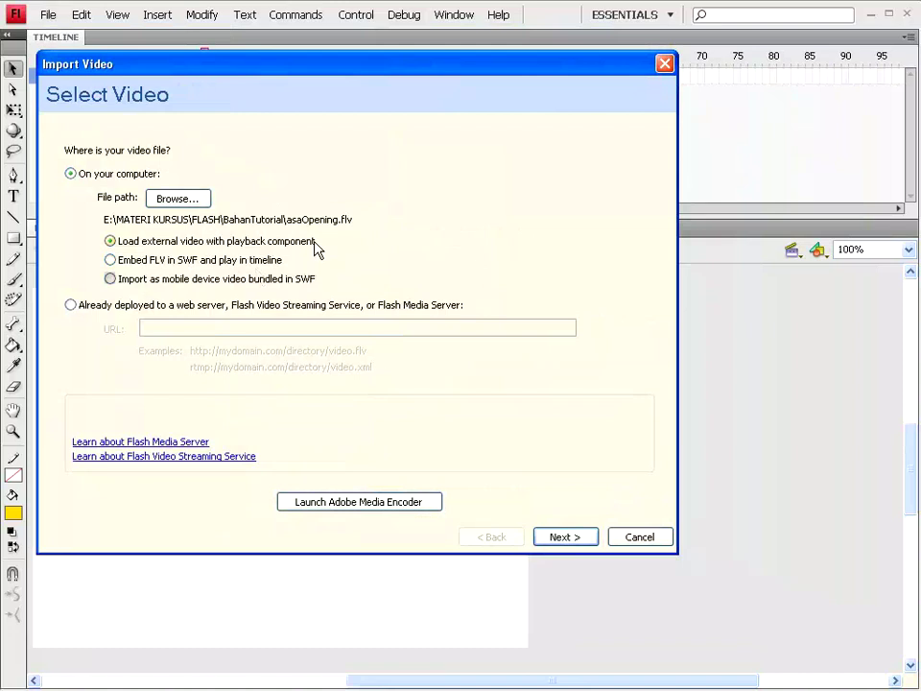
click(570, 537)
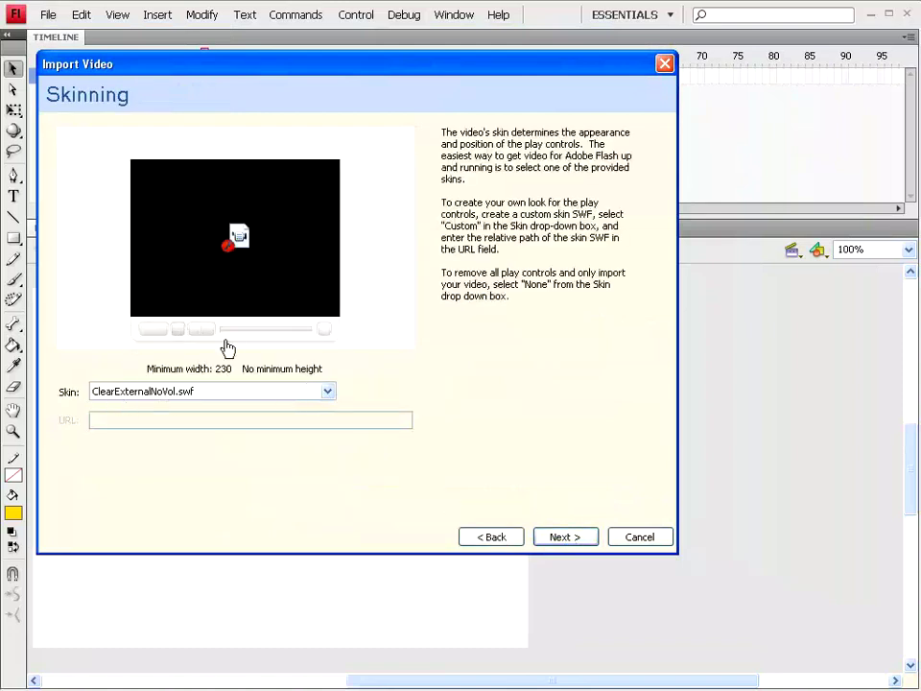
click(574, 543)
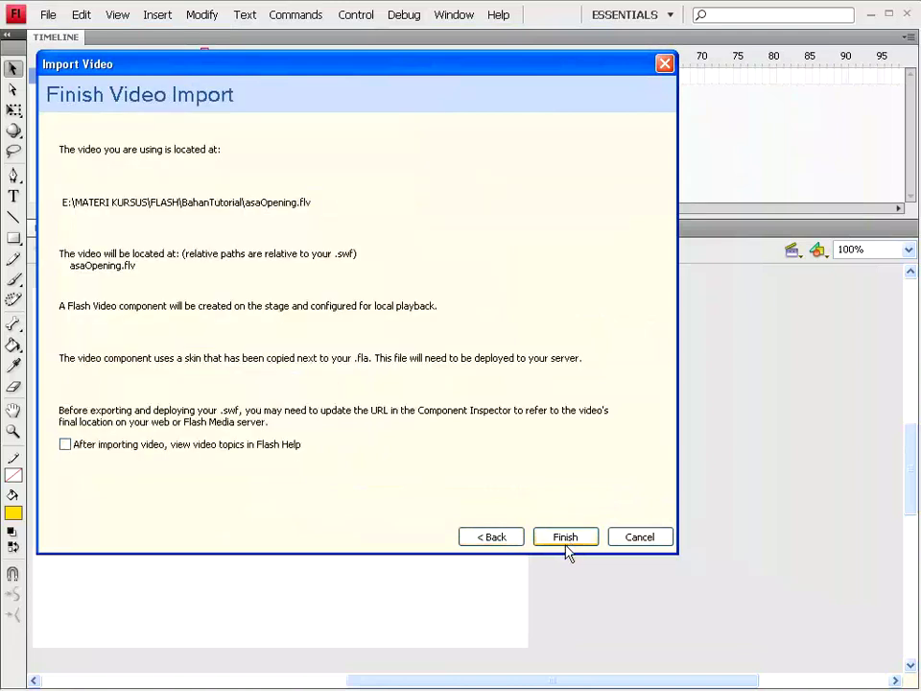
click(565, 540)
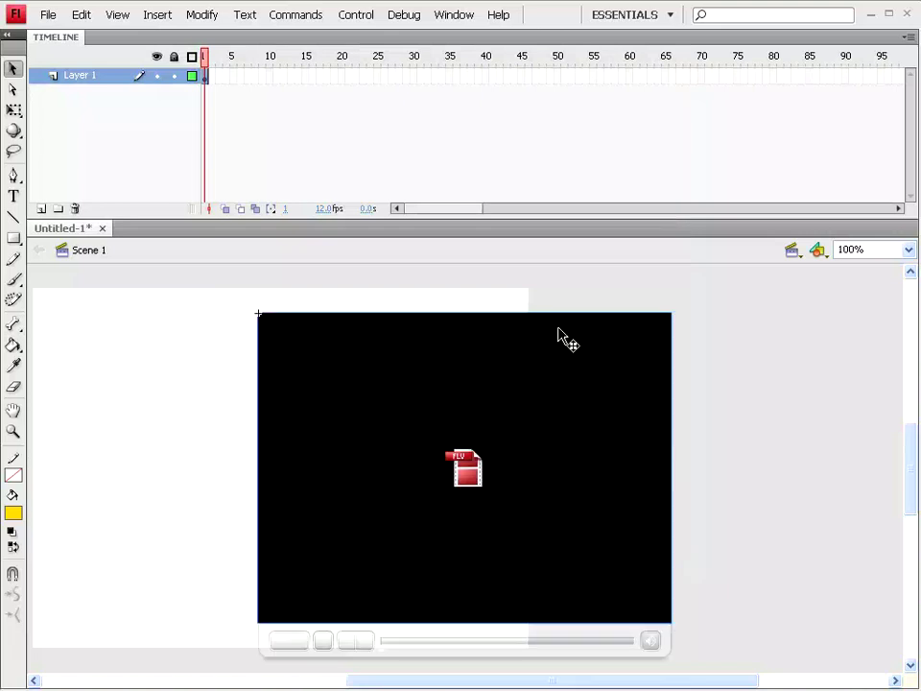
Align the video player to the horizontal centre of the stage
click(454, 15)
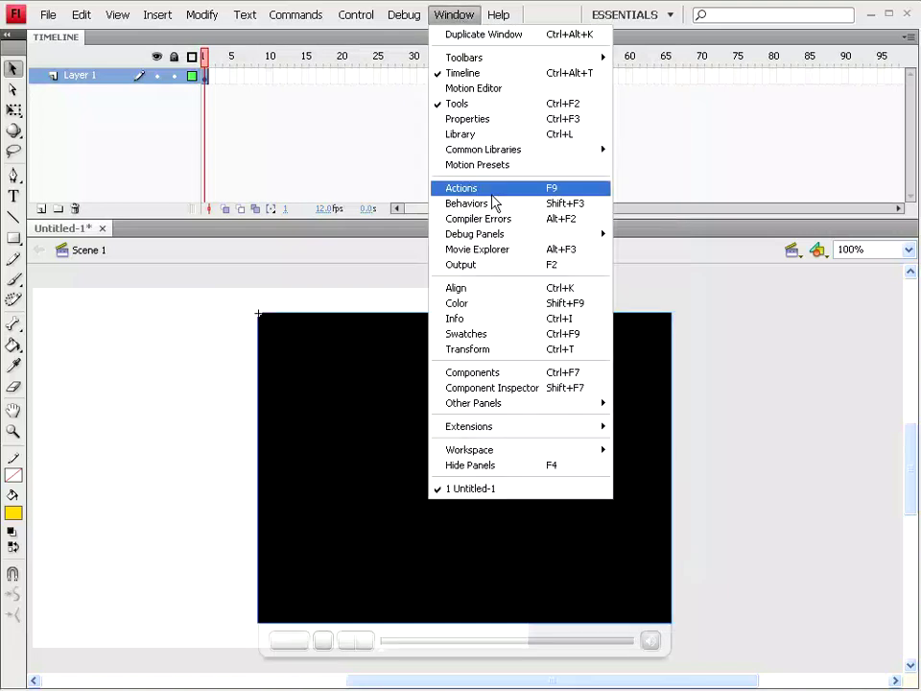
click(481, 290)
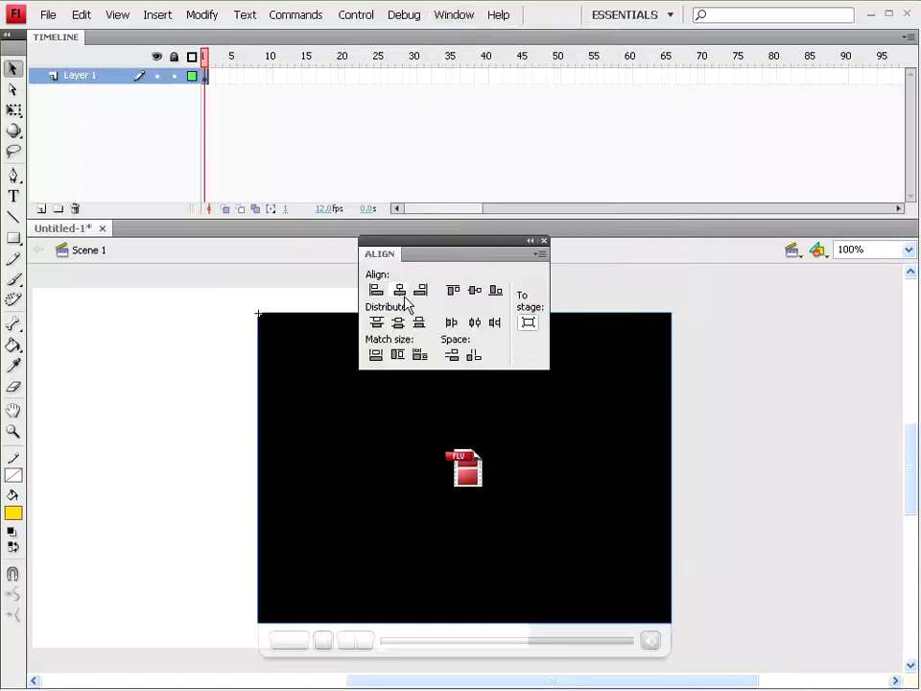
click(399, 290)
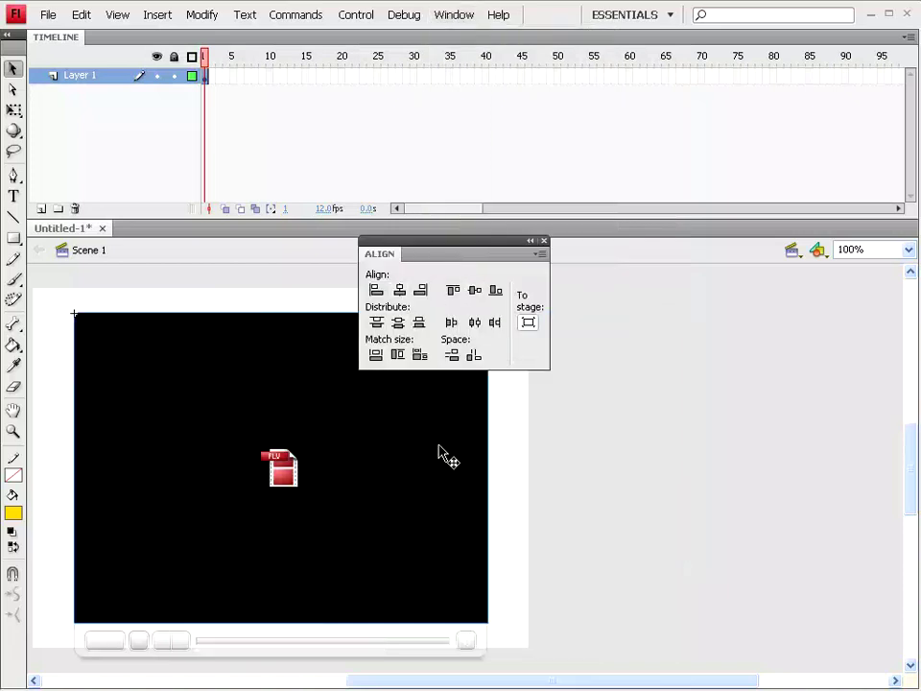
drag(544, 242, 697, 235)
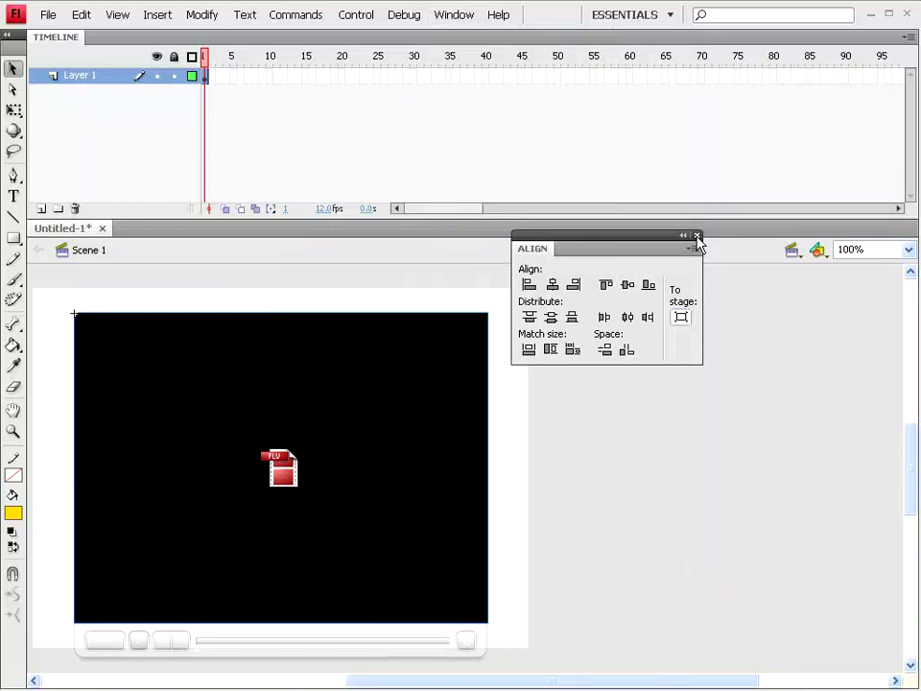
click(697, 235)
Nudge the video player up slightly and launch Test Movie
key(shift+Up)
key(Up)
key(Up)
key(Up)
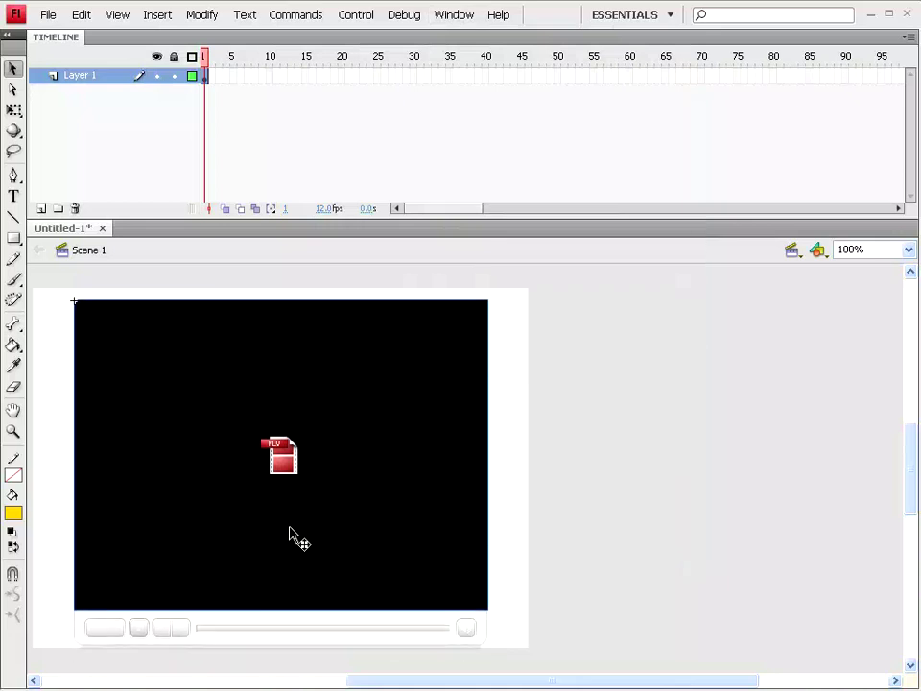
key(Up)
key(Up)
key(Up)
key(Up)
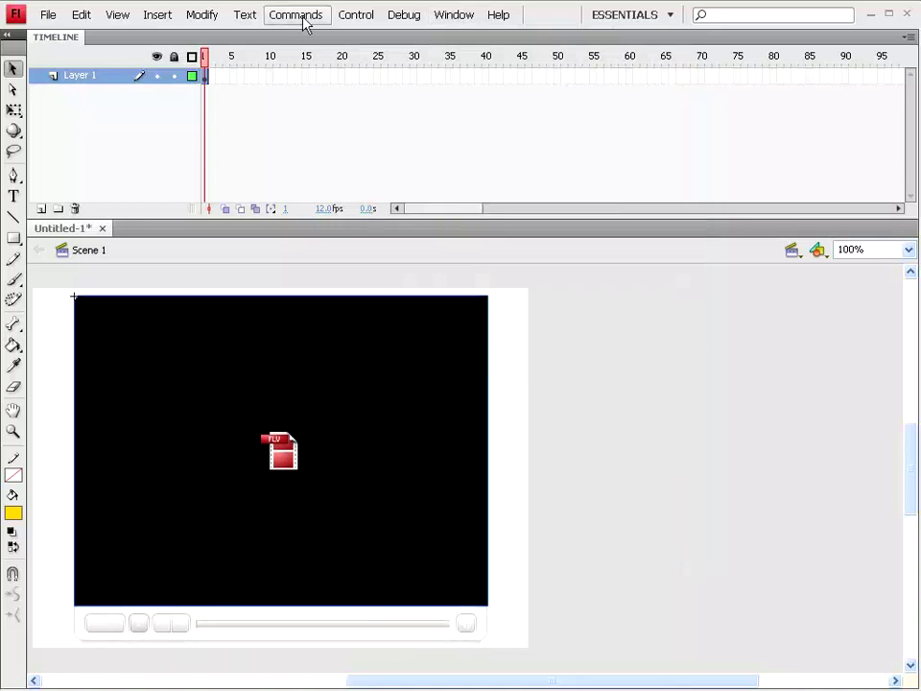
click(351, 18)
click(385, 126)
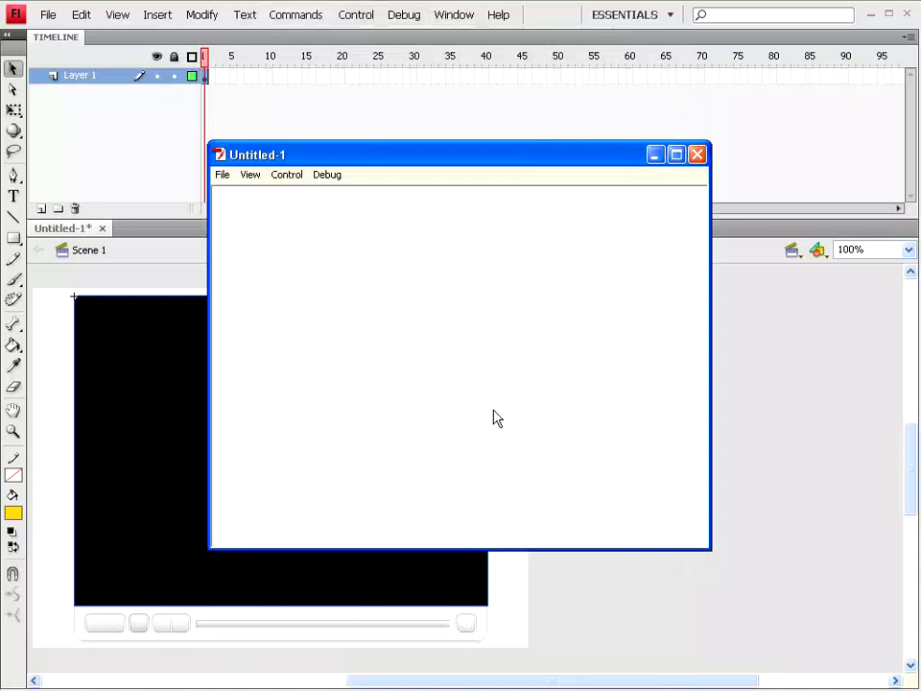
Play the asaOpening video from the skin's control bar, then close the preview
drag(554, 160, 399, 112)
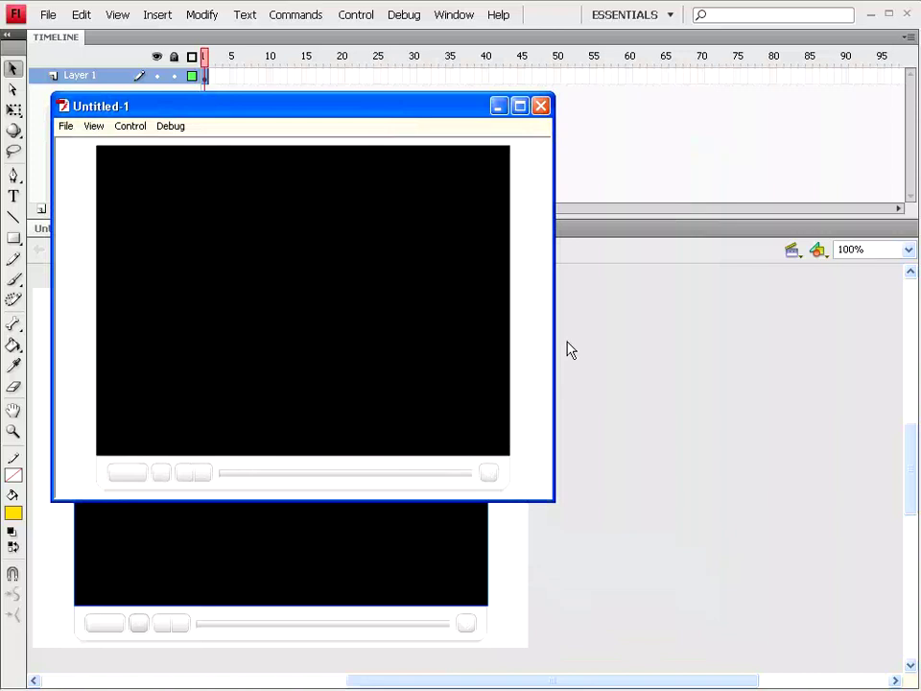
click(201, 474)
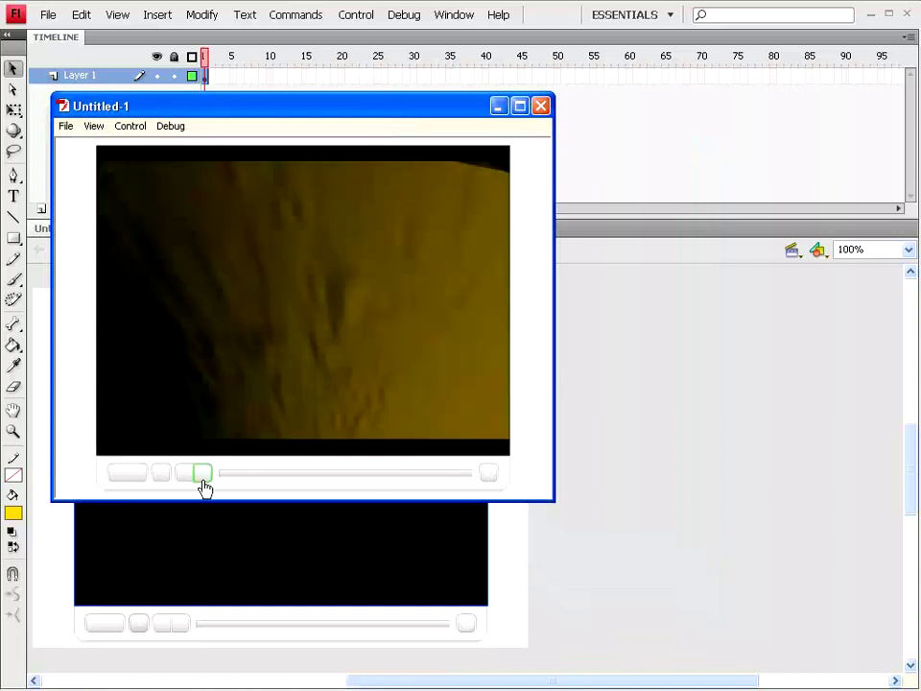
click(131, 476)
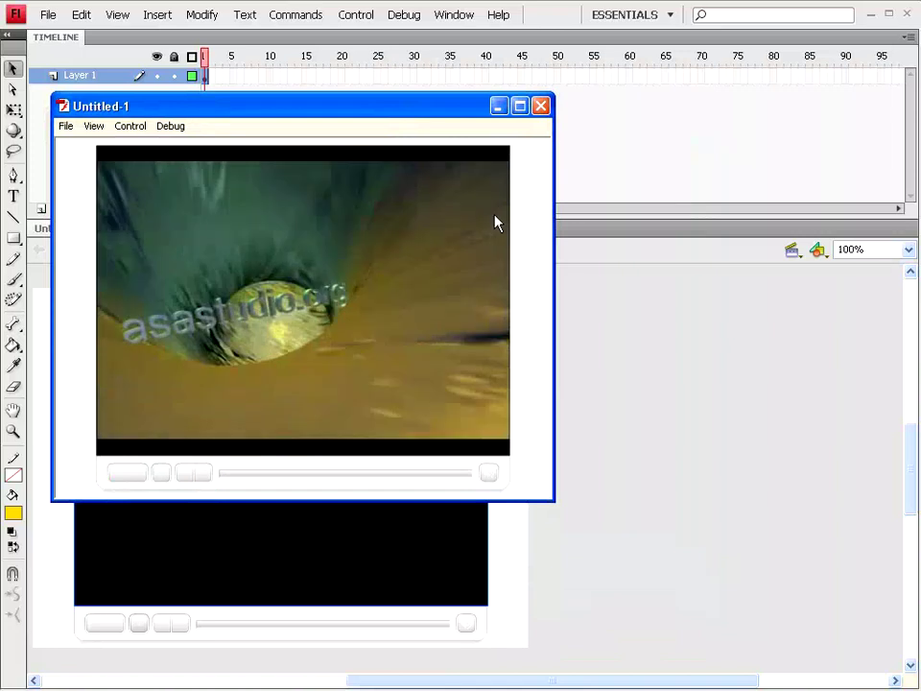
click(547, 105)
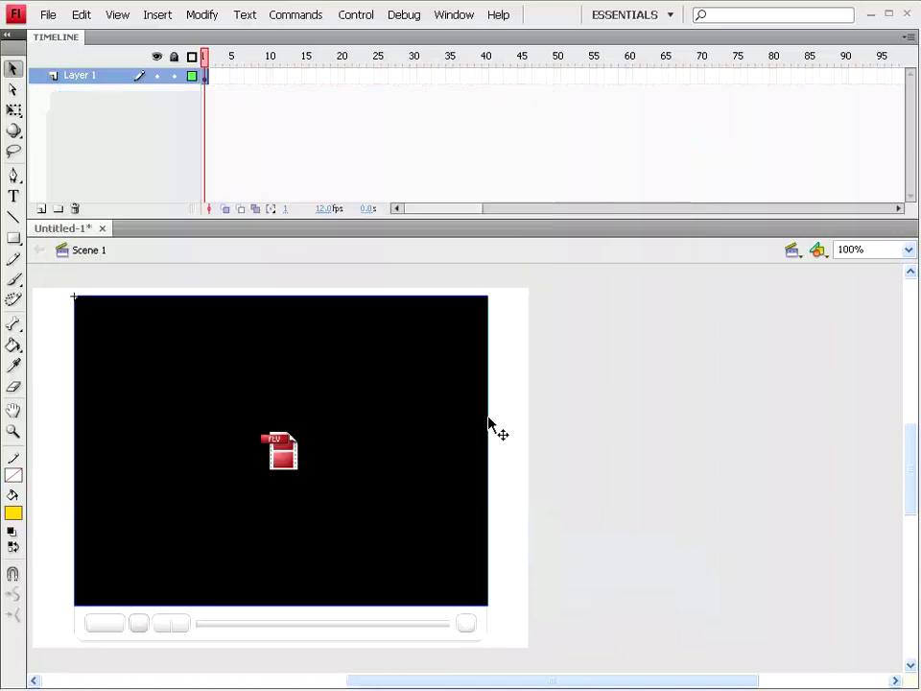
Set the stage background colour to grey in the document properties
click(453, 16)
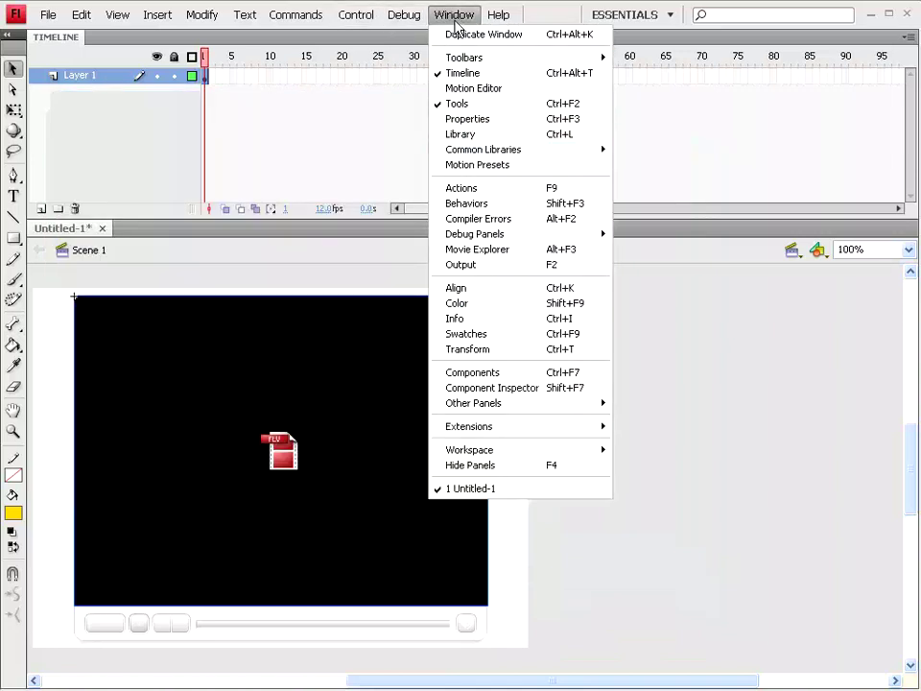
click(460, 120)
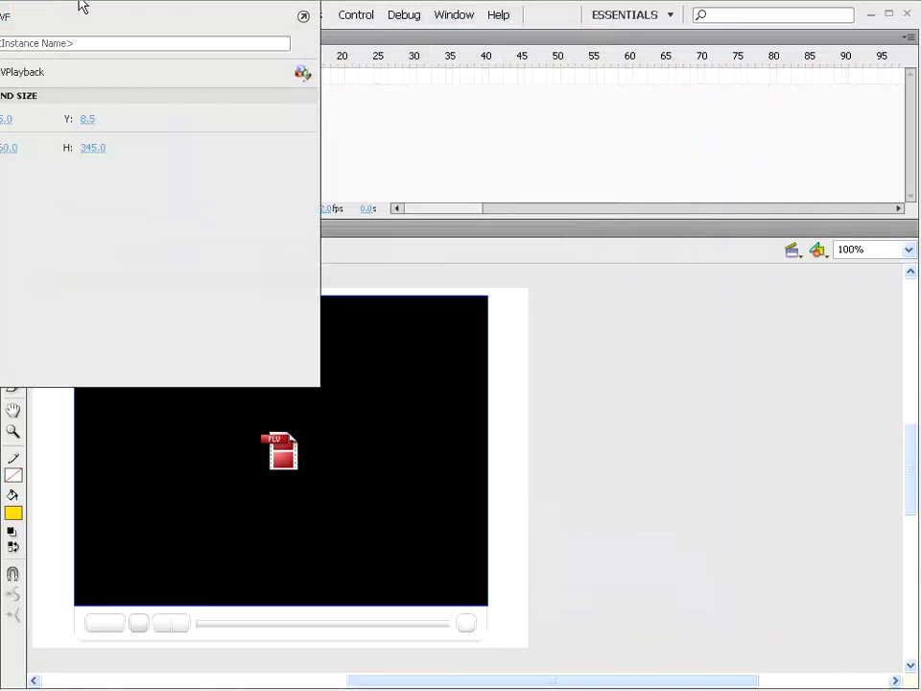
drag(82, 6, 394, 138)
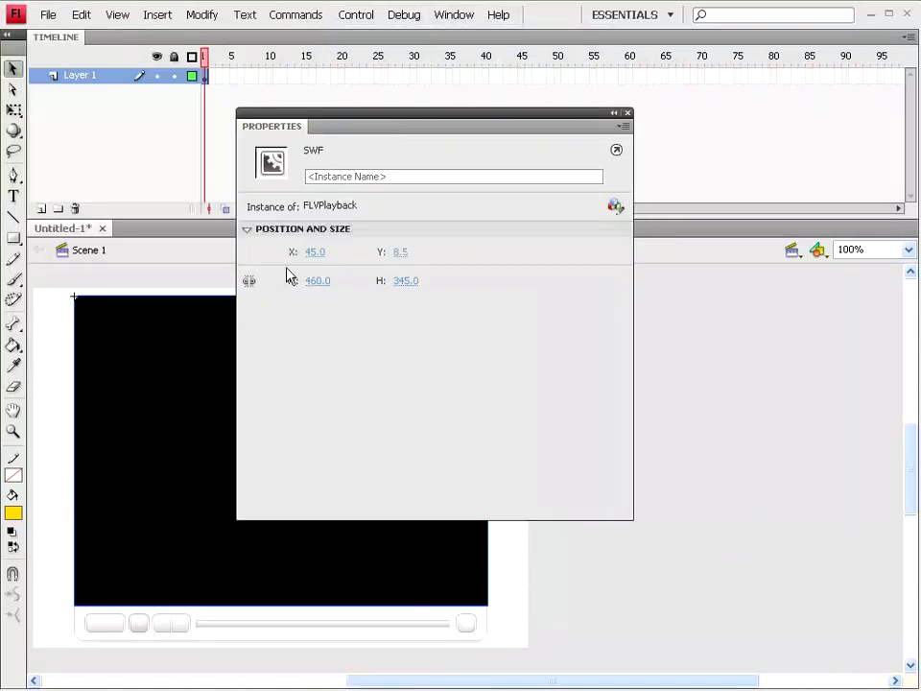
key(ctrl+shift+a)
click(316, 421)
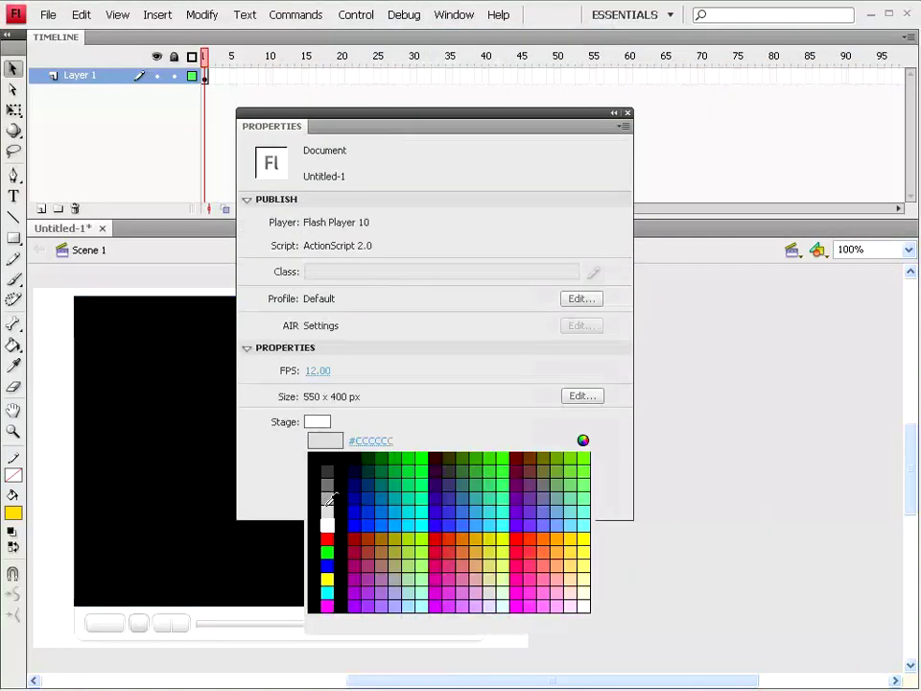
click(330, 482)
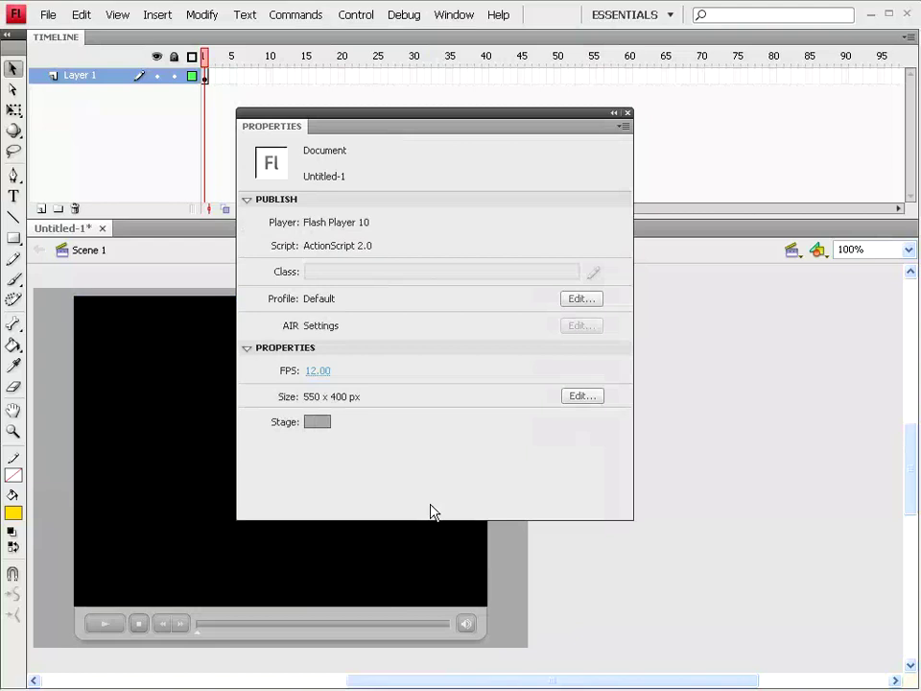
click(628, 113)
Test the movie, close the preview, and select the playback component on stage
click(357, 16)
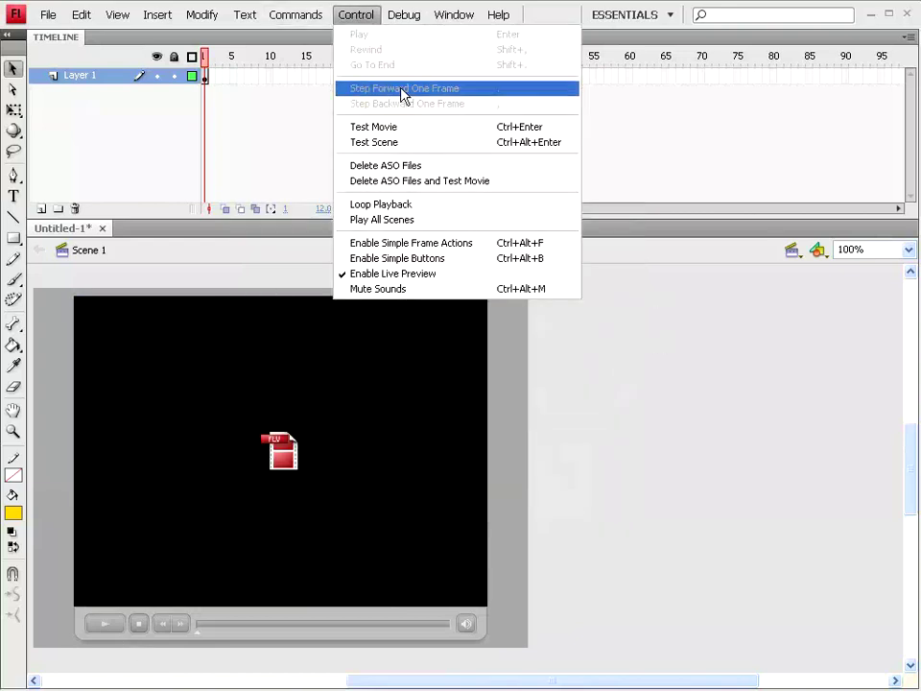
click(401, 128)
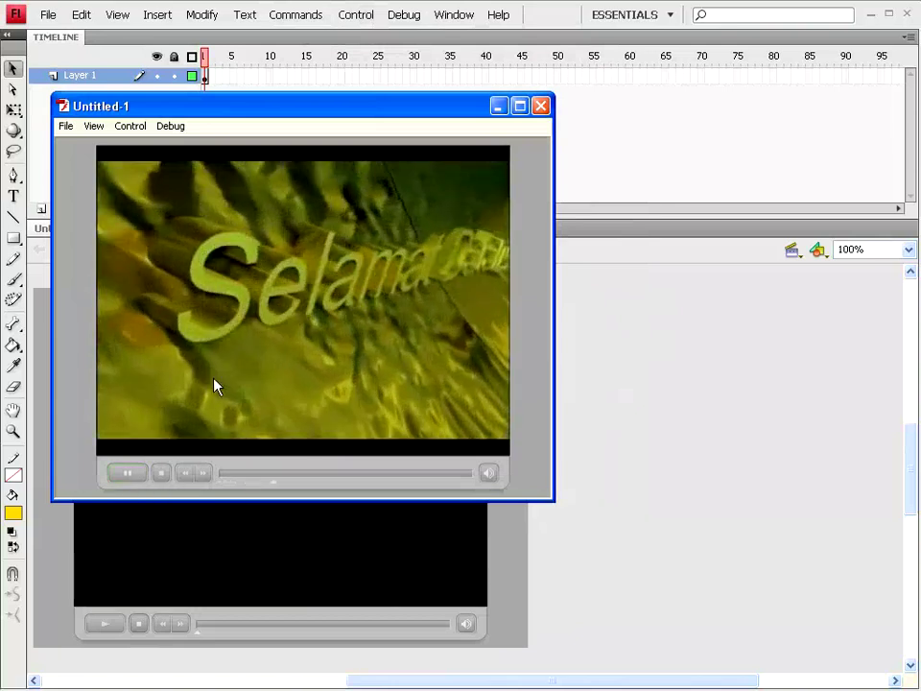
click(541, 106)
click(257, 505)
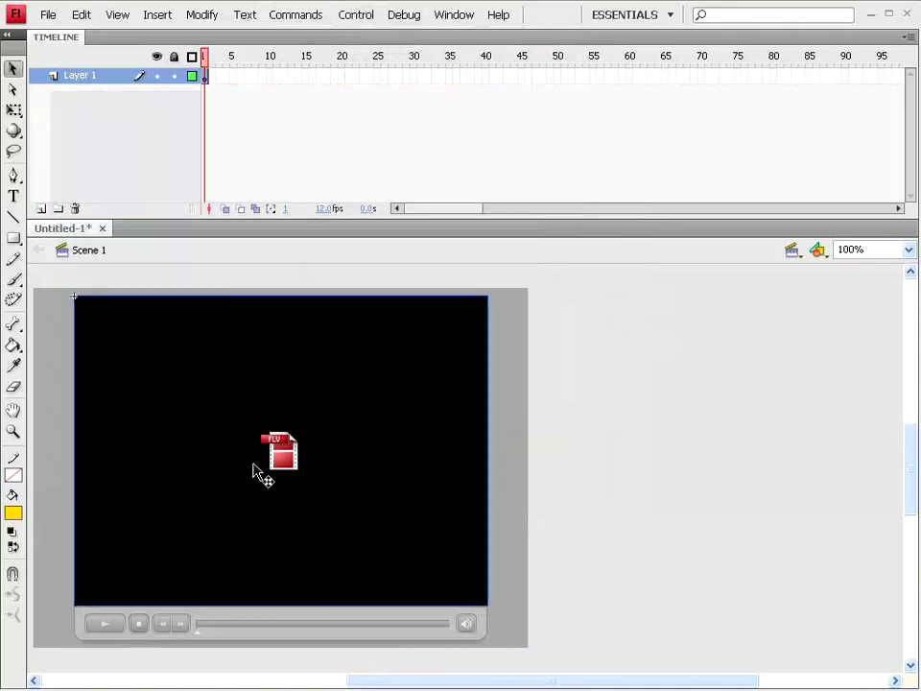
Delete the playback component and bring up the Import to Library browser
key(Delete)
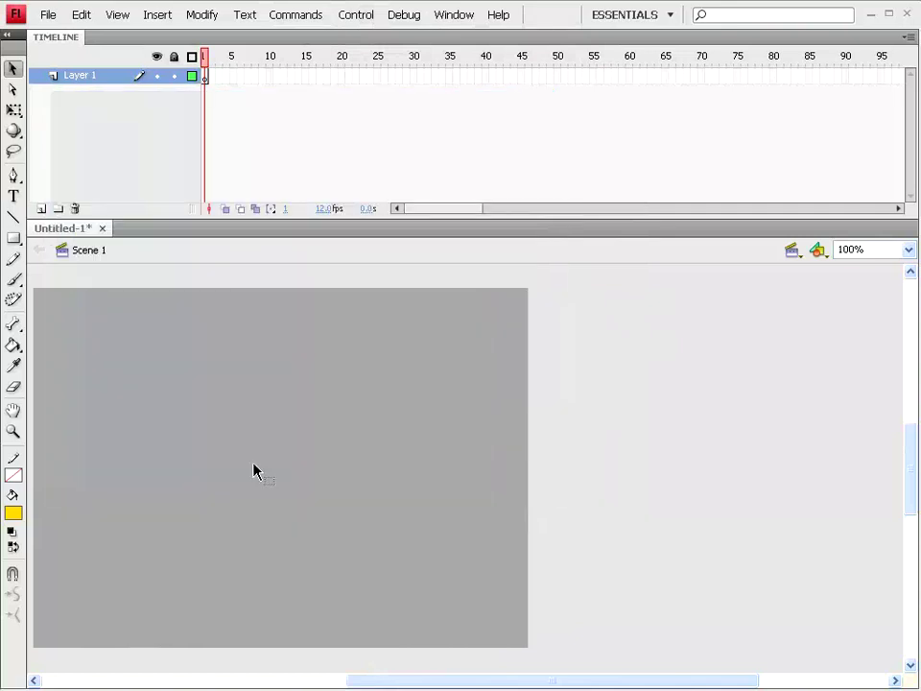
click(50, 16)
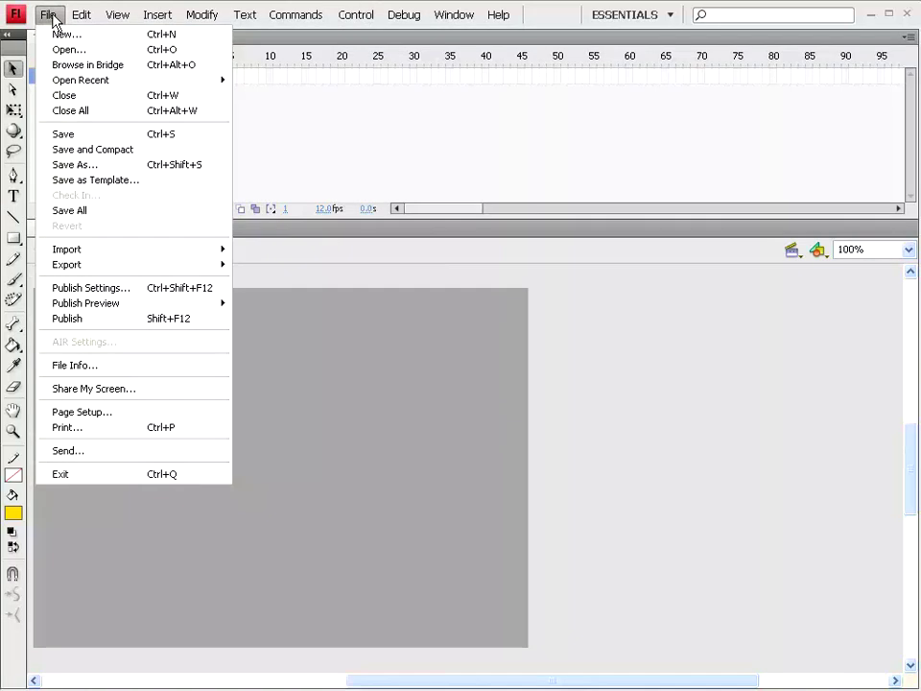
mouse_move(67, 249)
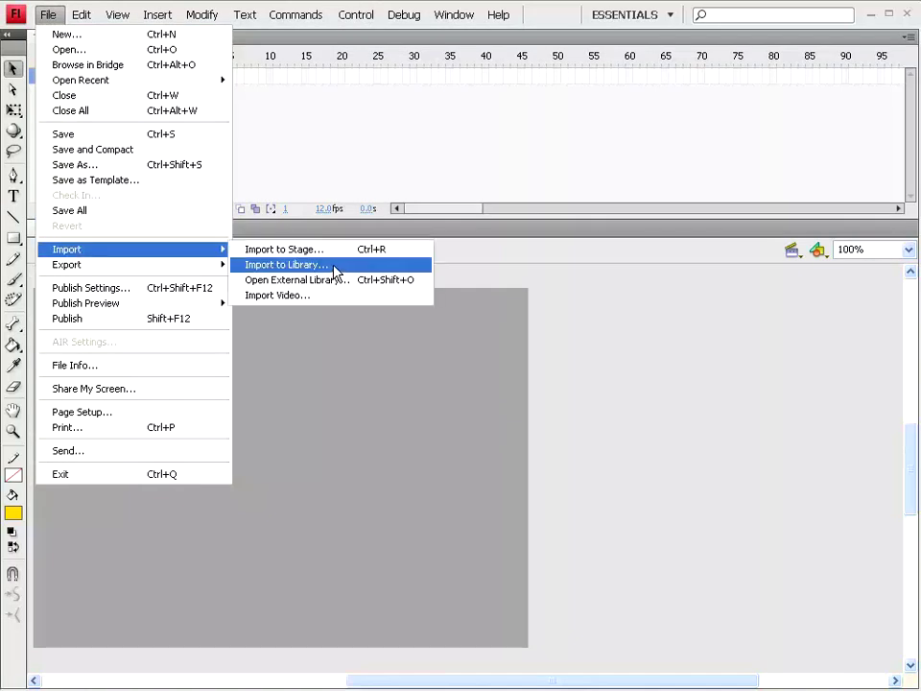
click(333, 271)
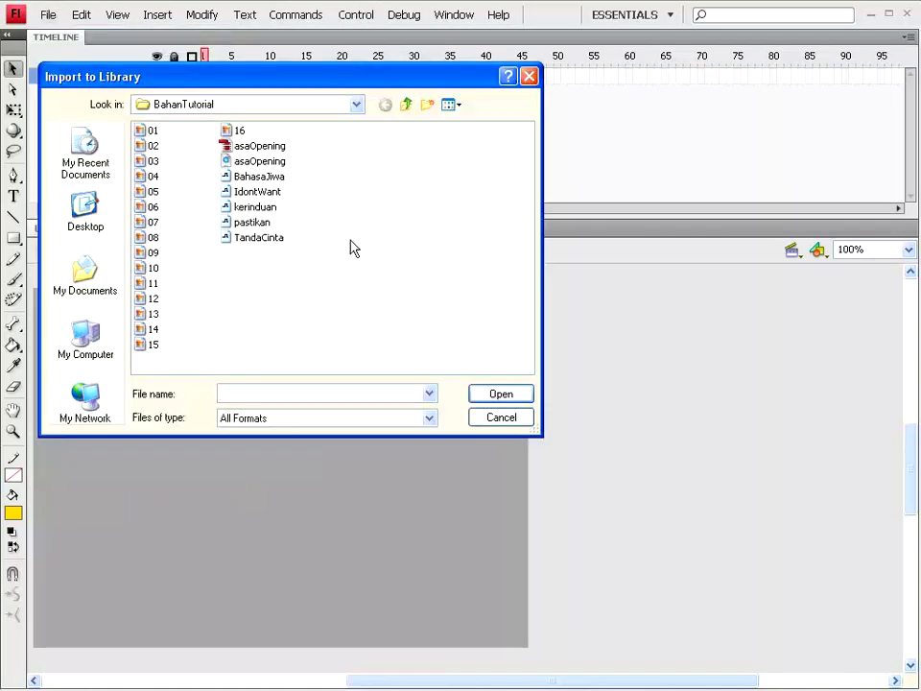
Select asaOpening.flv in Details view and open it for import
click(255, 148)
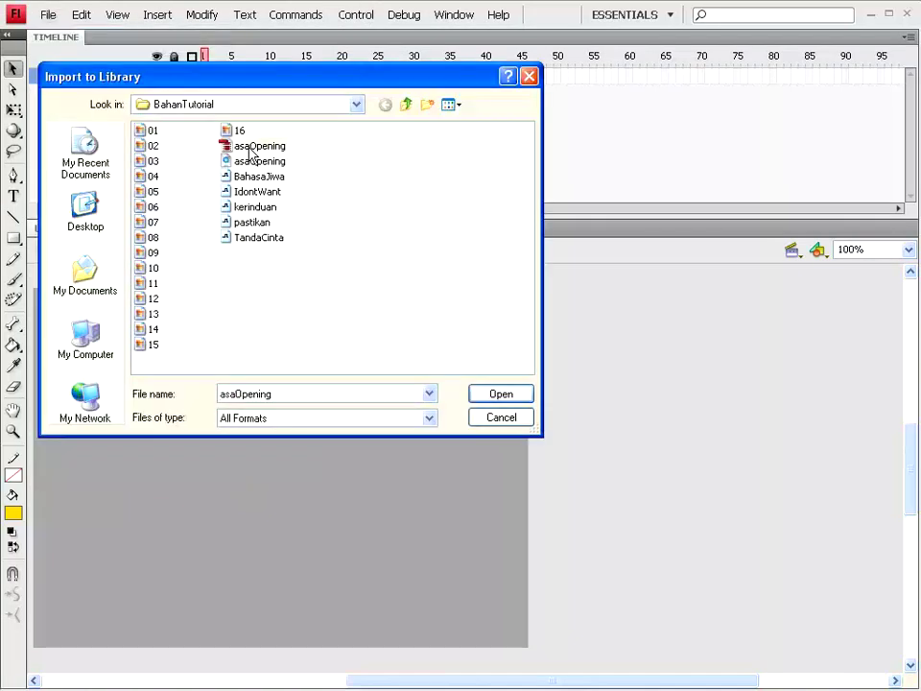
click(451, 104)
click(460, 187)
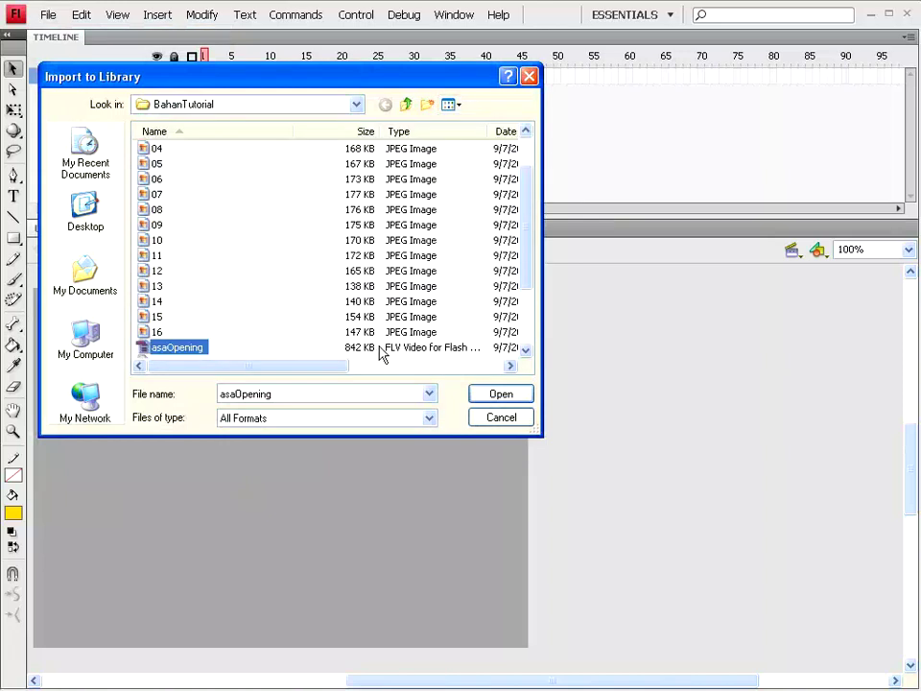
drag(531, 279, 529, 342)
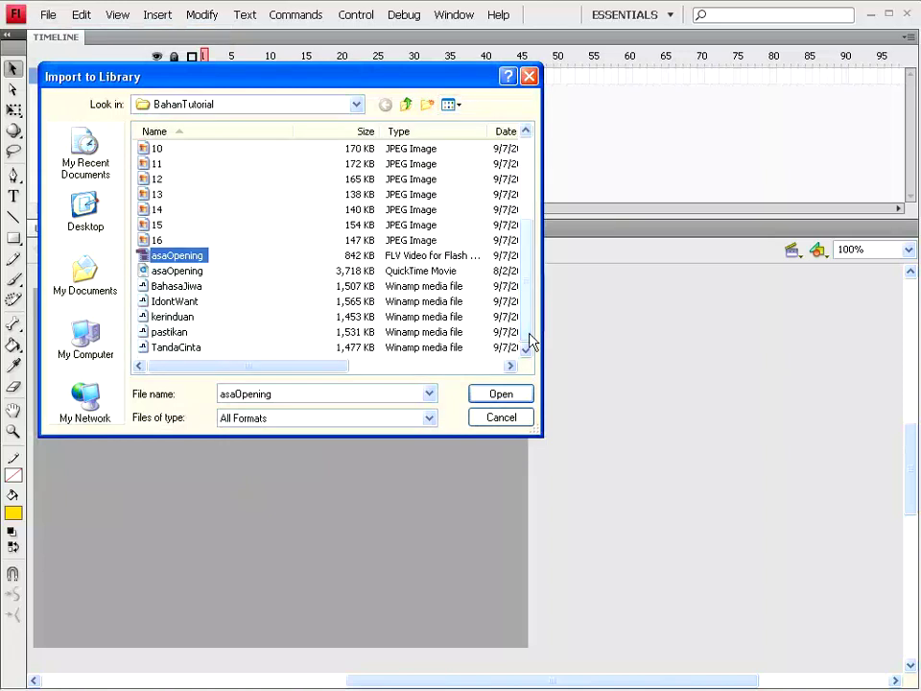
click(501, 394)
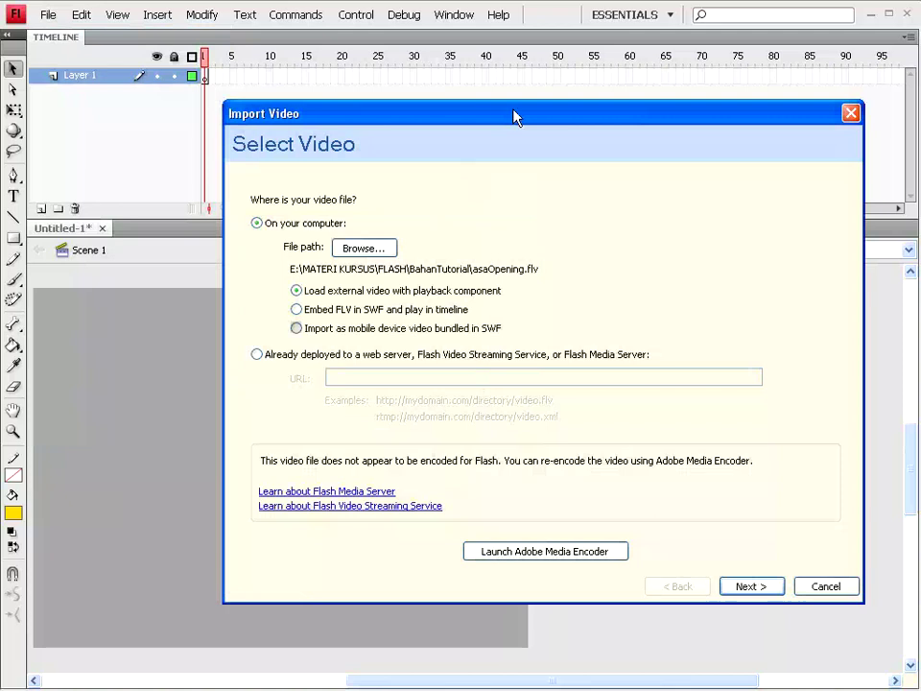
Embed asaOpening.flv in the SWF for timeline playback as an Embedded video symbol
drag(514, 115, 322, 49)
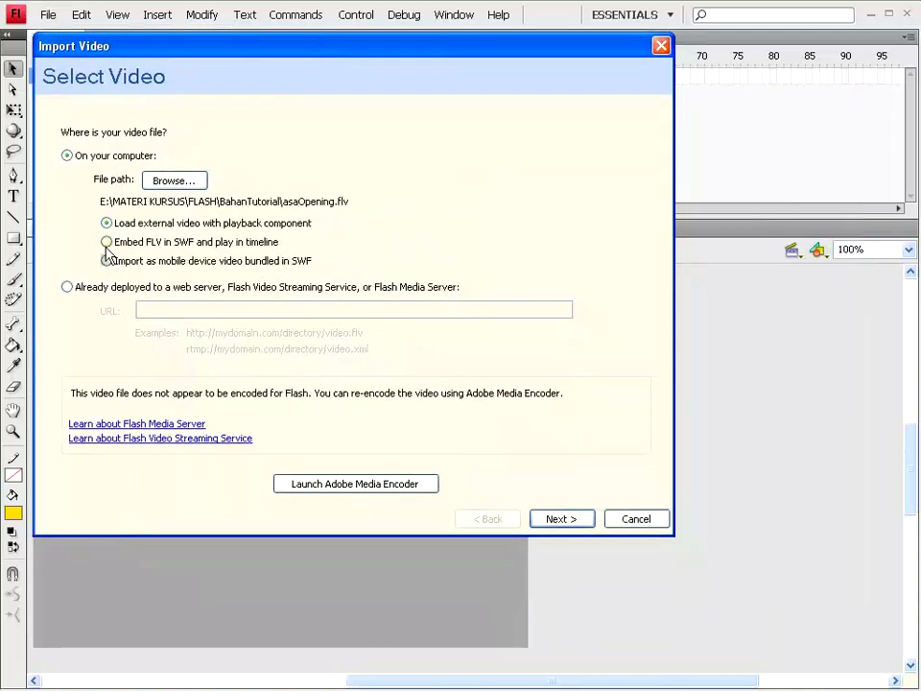
click(107, 243)
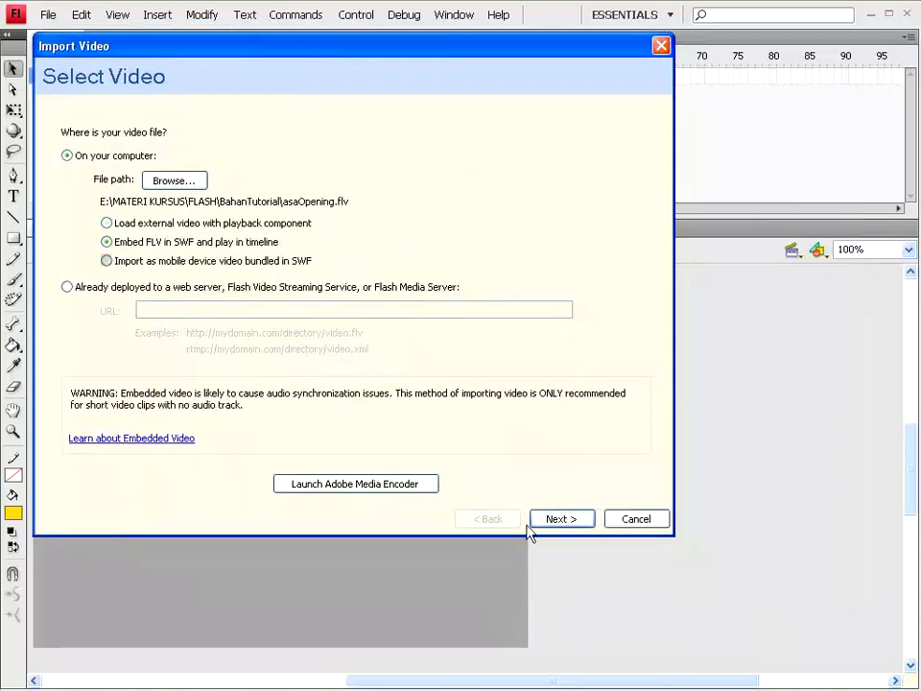
click(578, 520)
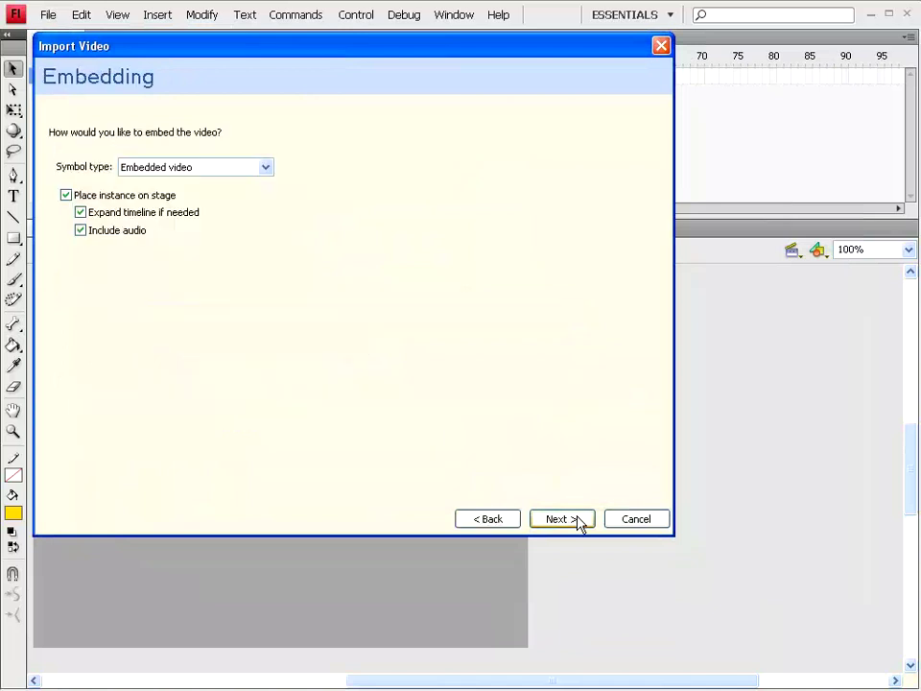
drag(233, 51, 230, 52)
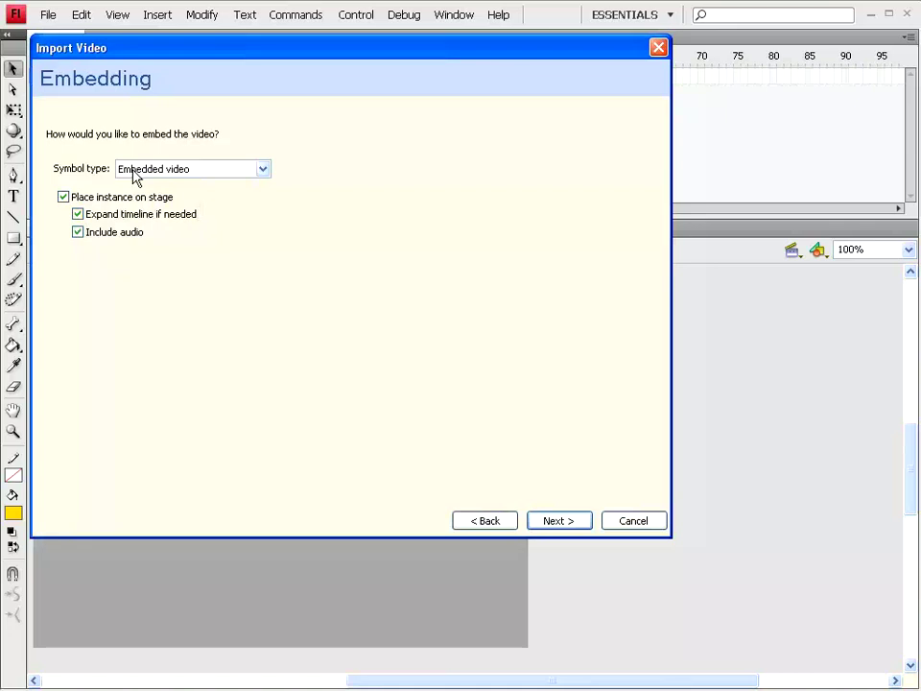
click(263, 171)
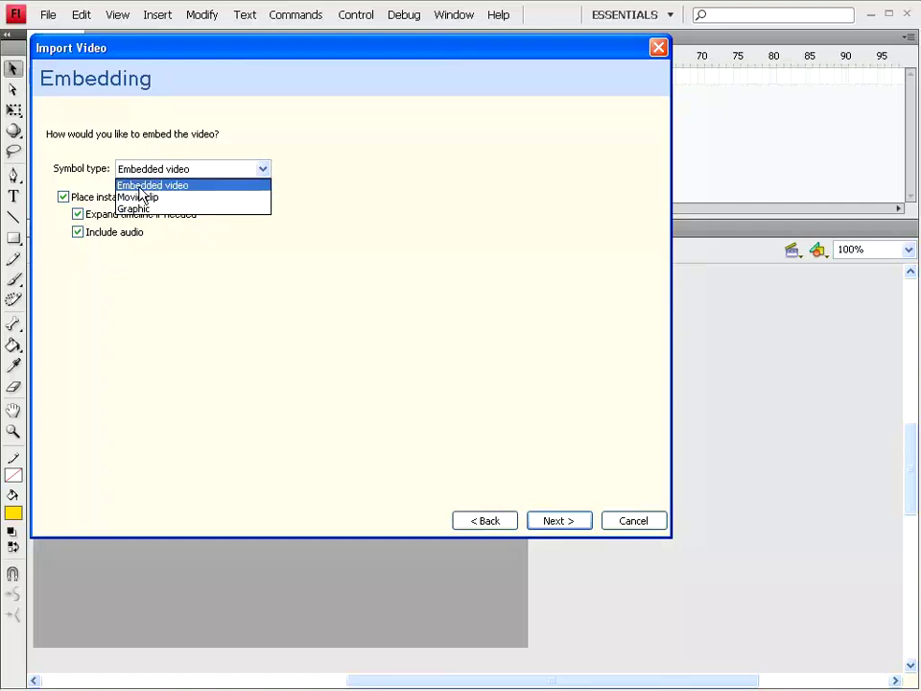
click(176, 194)
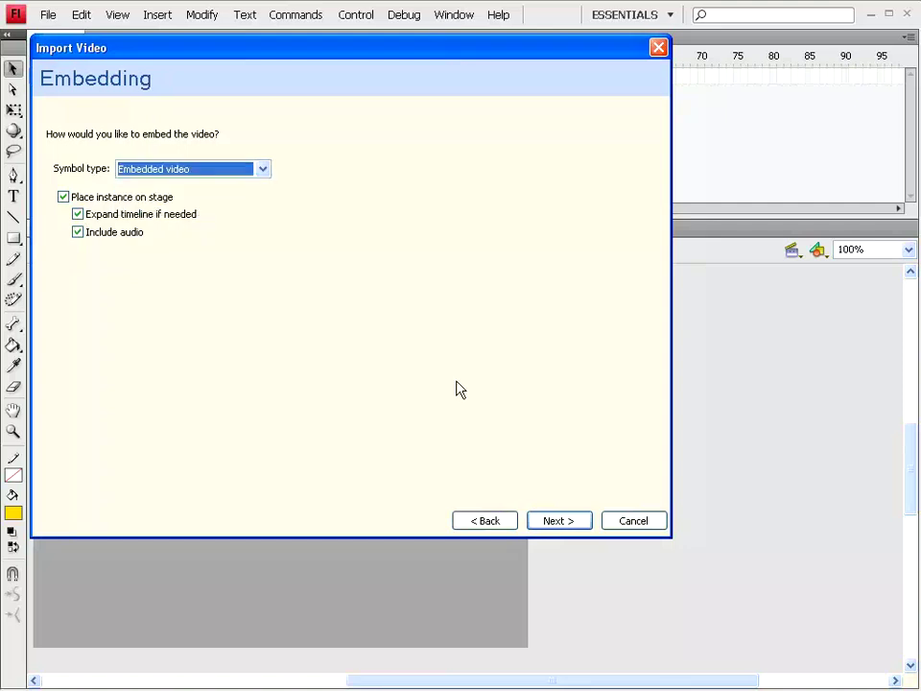
click(573, 528)
click(560, 521)
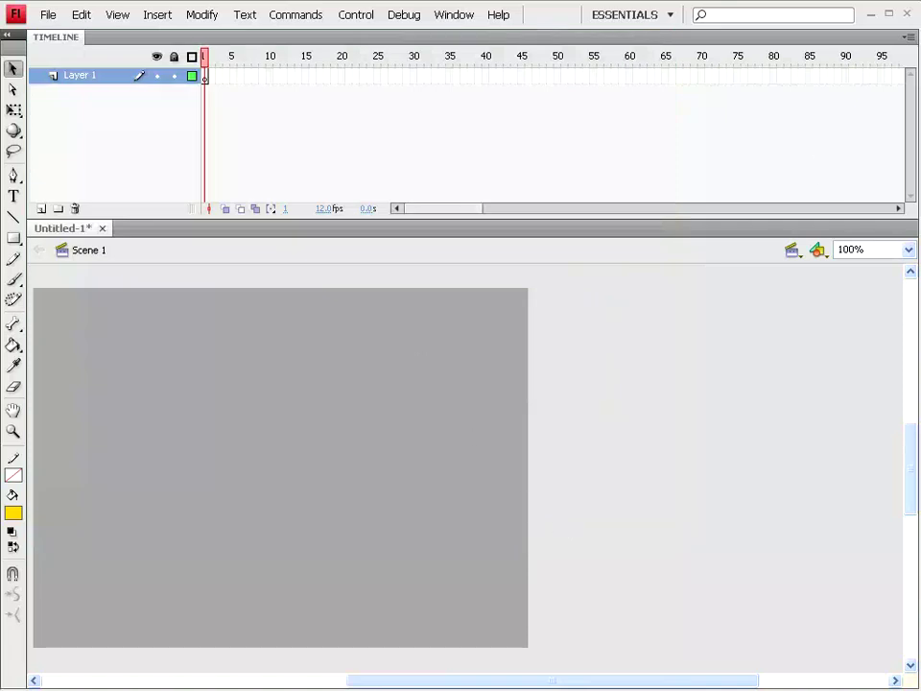
Drag asaOpening from the Library onto the stage and check the timeline reaches frame 273
click(452, 19)
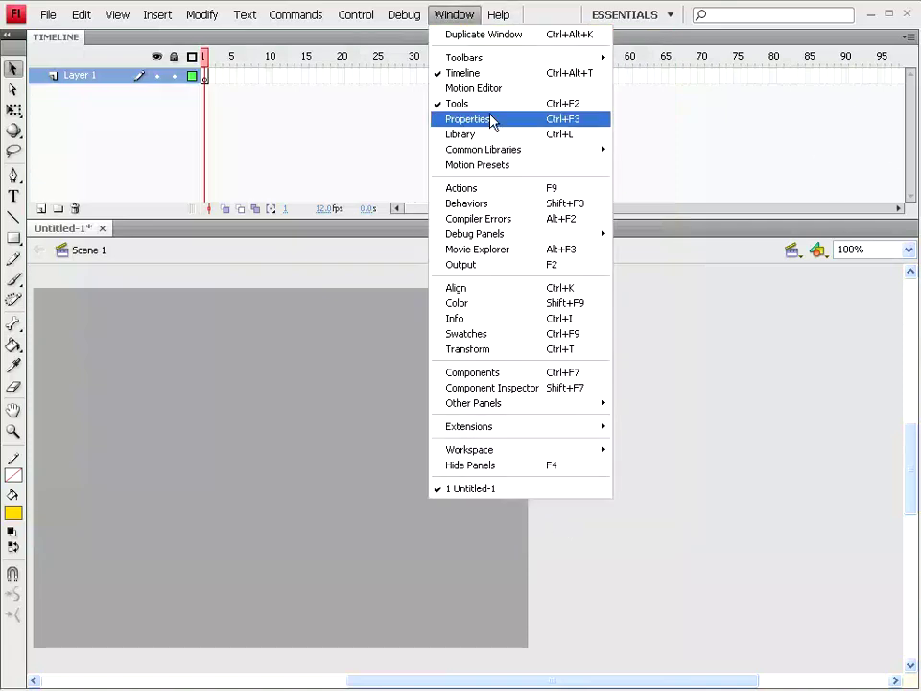
click(484, 134)
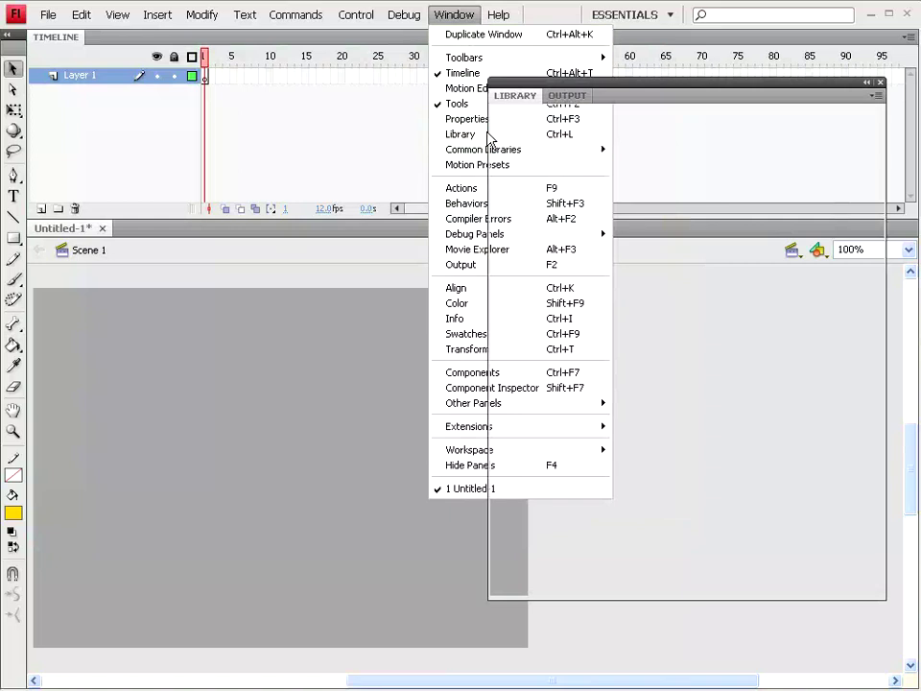
click(545, 480)
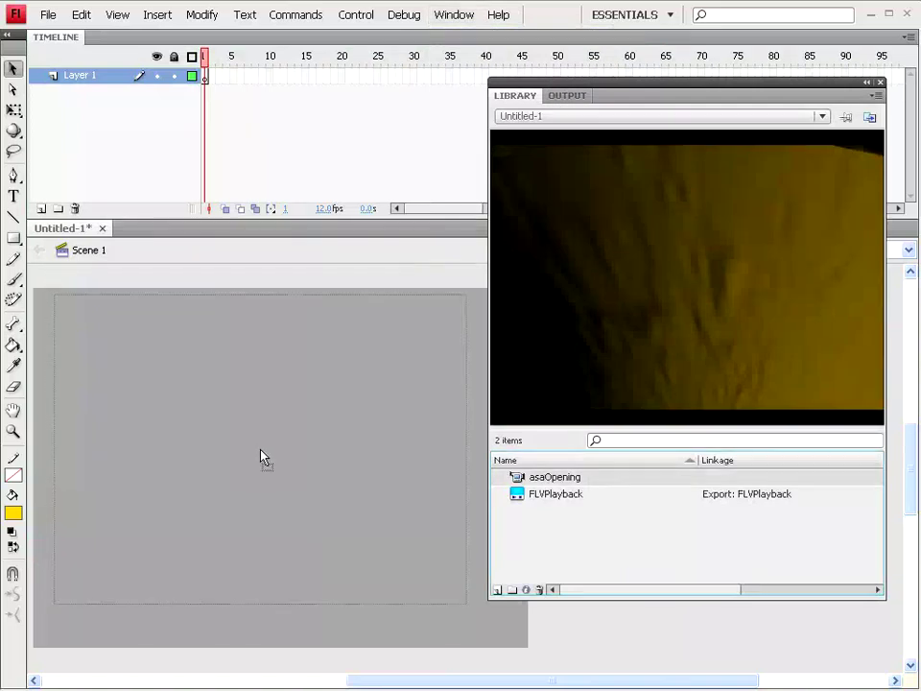
drag(554, 477, 261, 456)
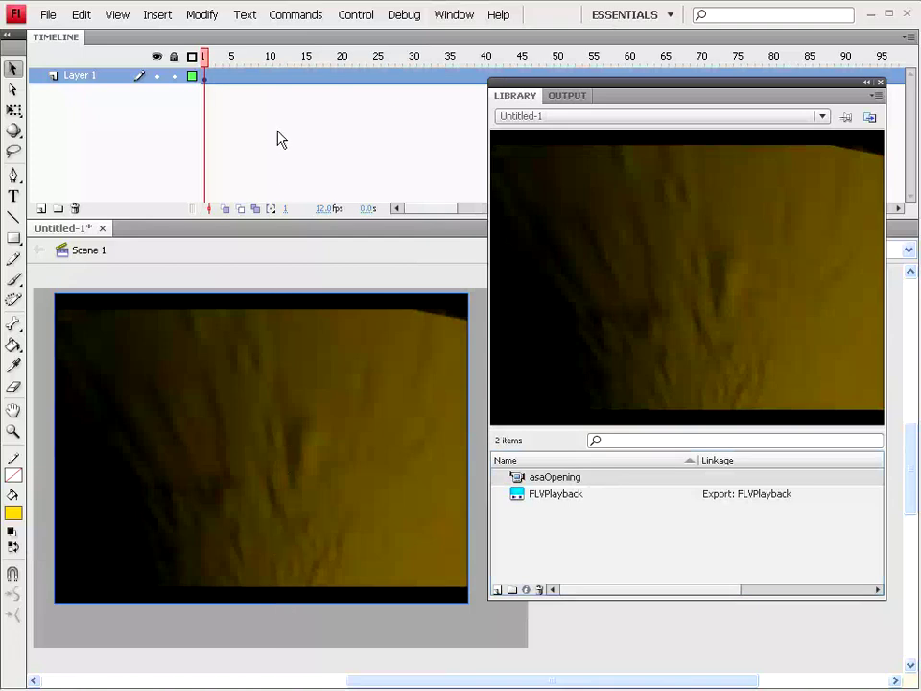
key(ctrl+l)
drag(432, 215, 551, 203)
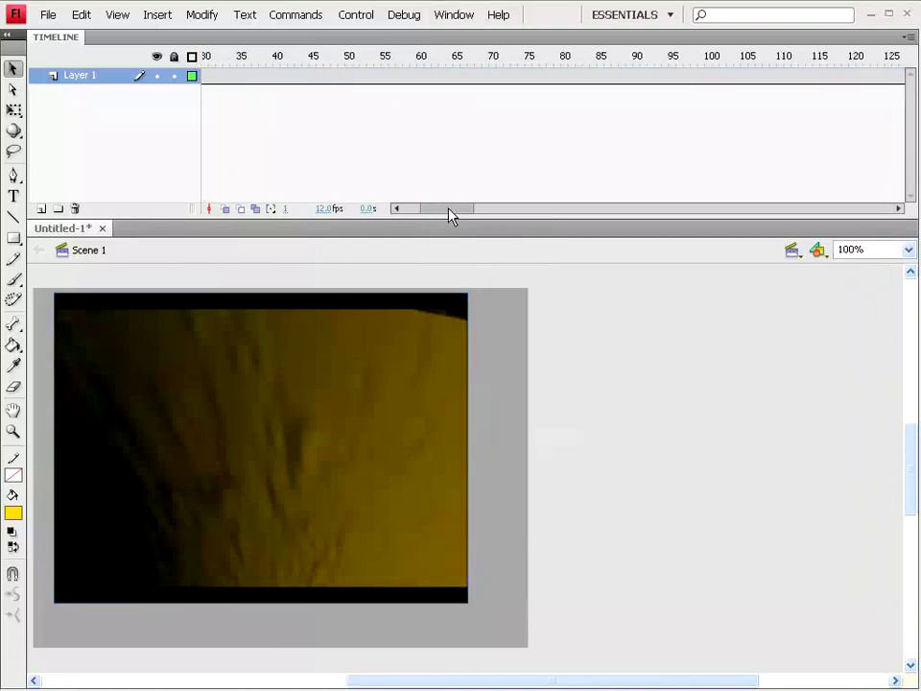
click(327, 77)
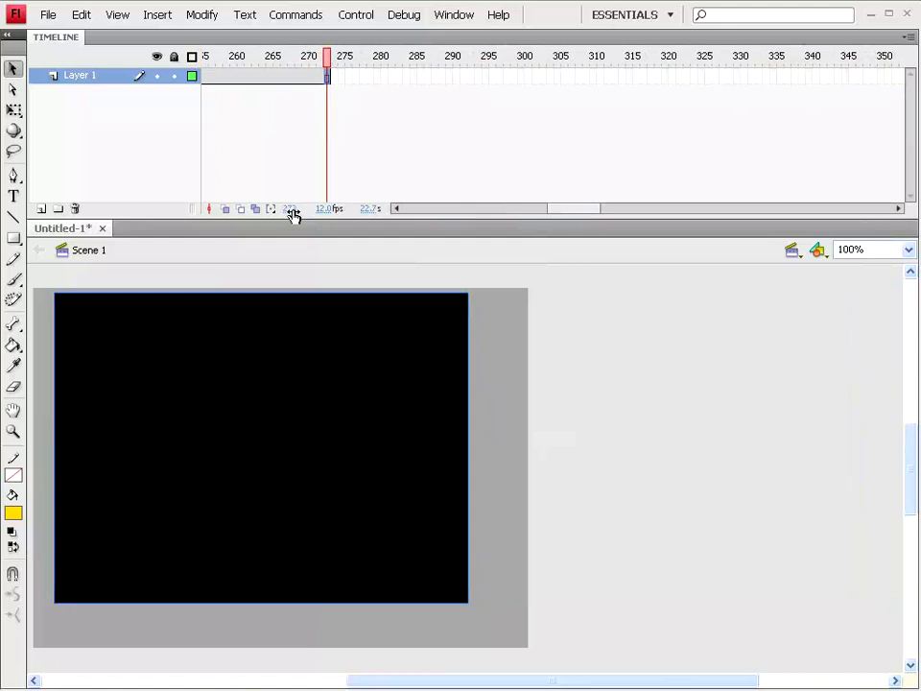
click(370, 20)
click(370, 128)
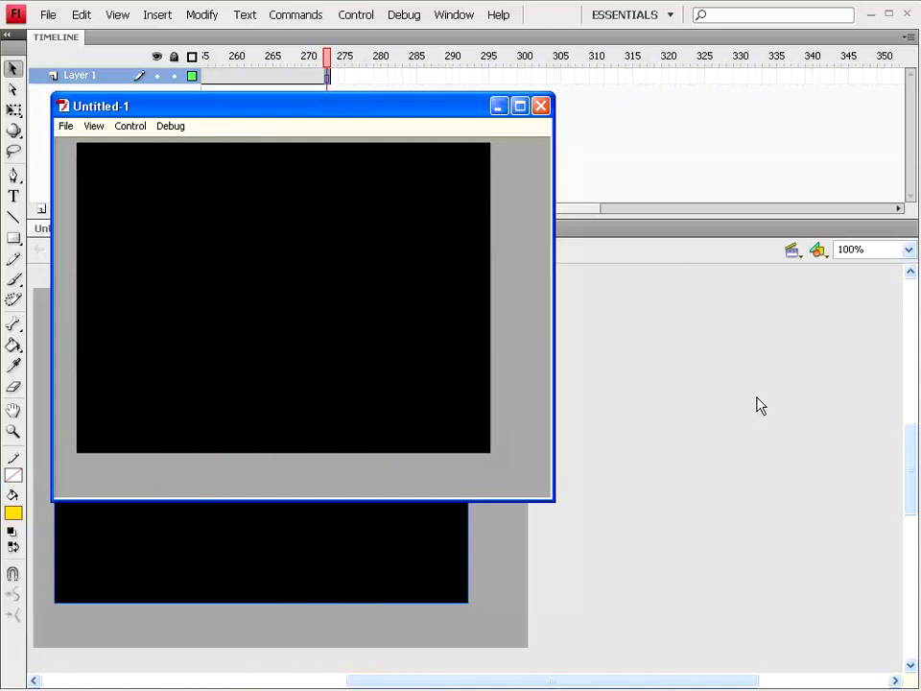
drag(335, 107, 506, 173)
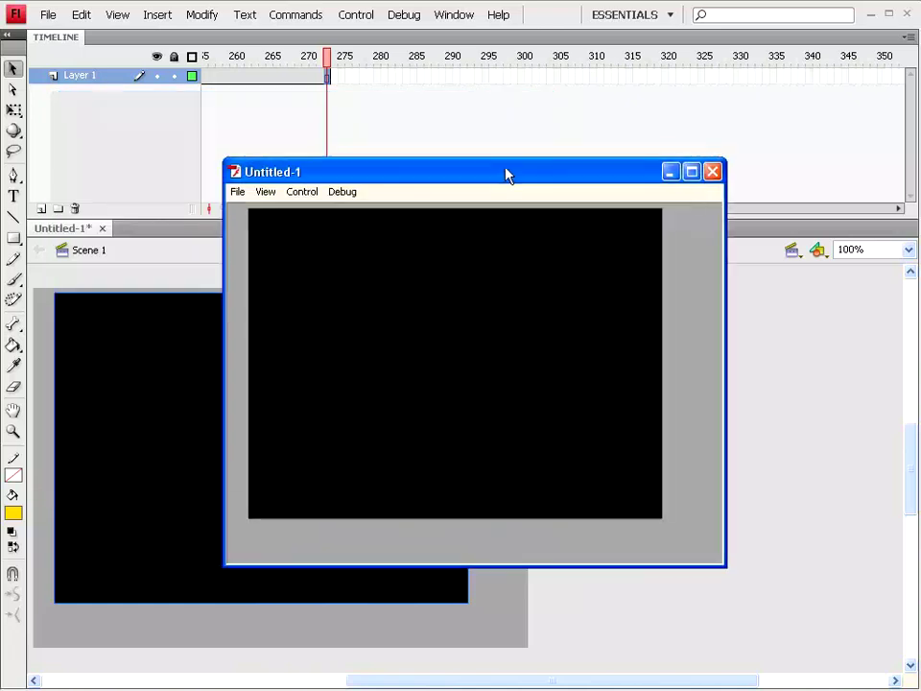
click(714, 171)
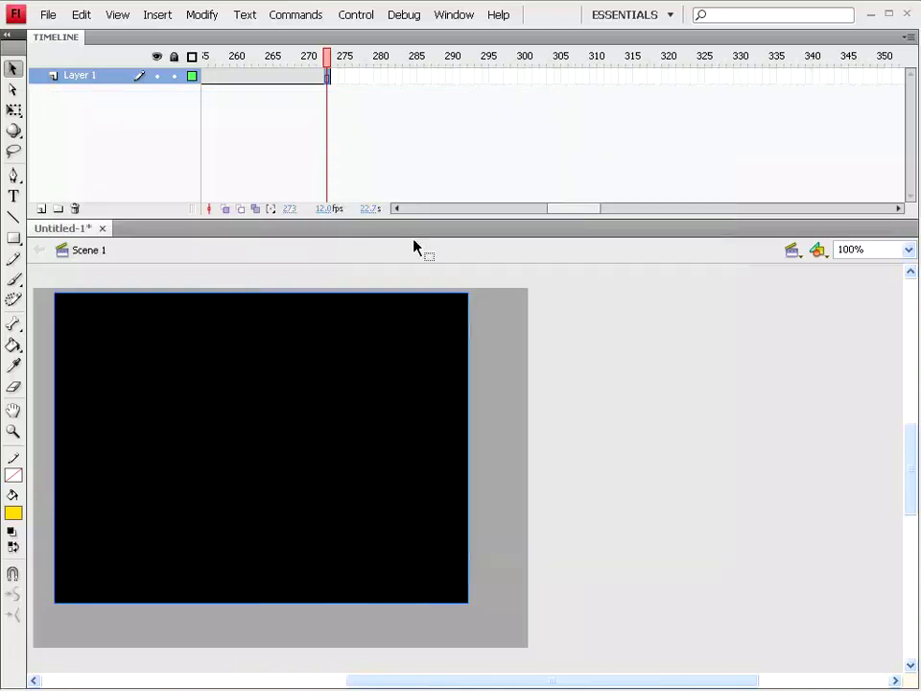
Raise the document frame rate from 12 to 25 fps in the Document Properties dialog
click(443, 16)
click(485, 120)
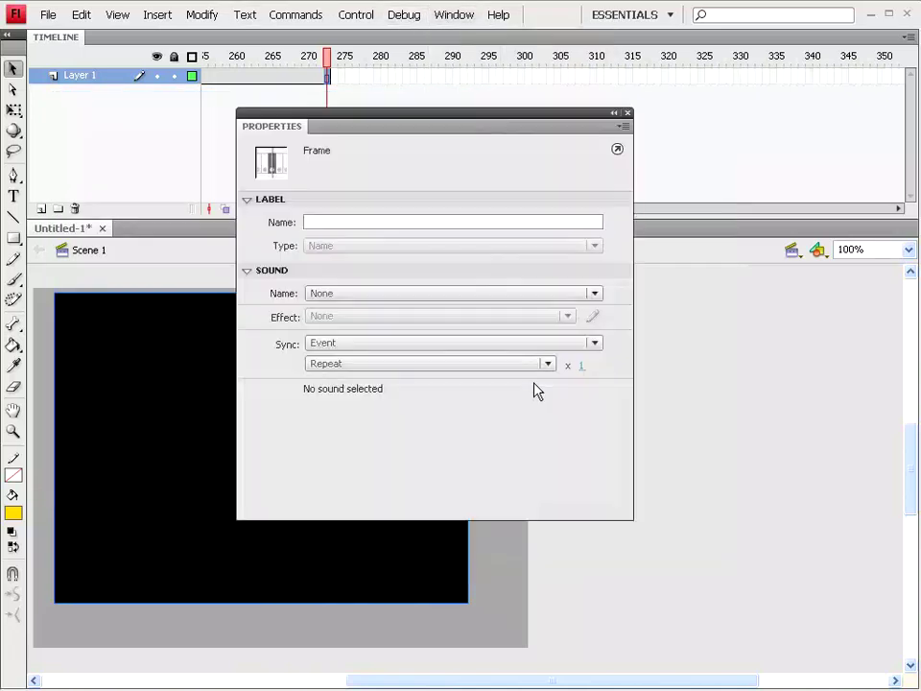
click(144, 483)
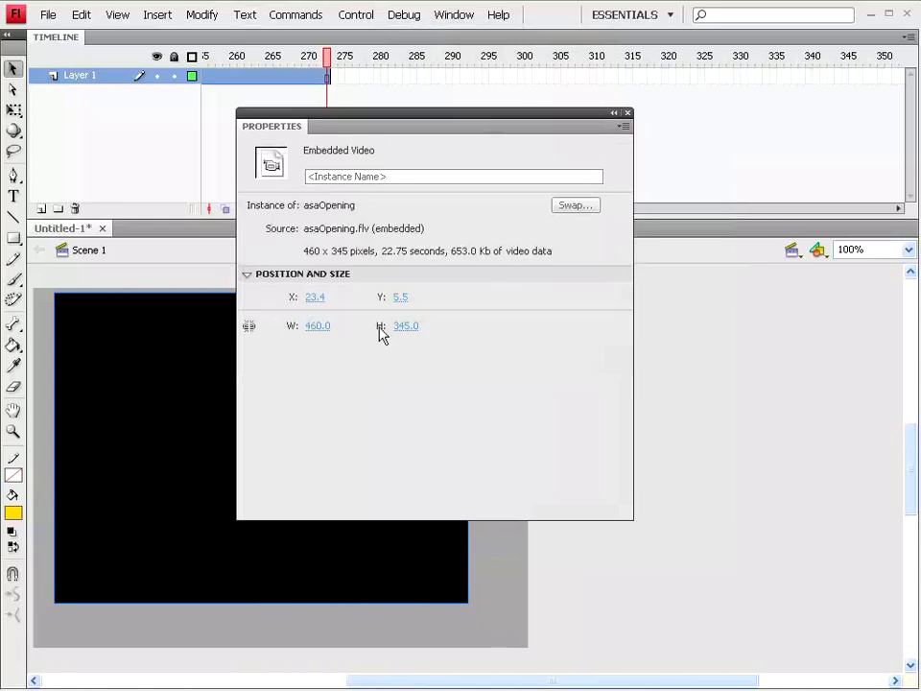
click(490, 576)
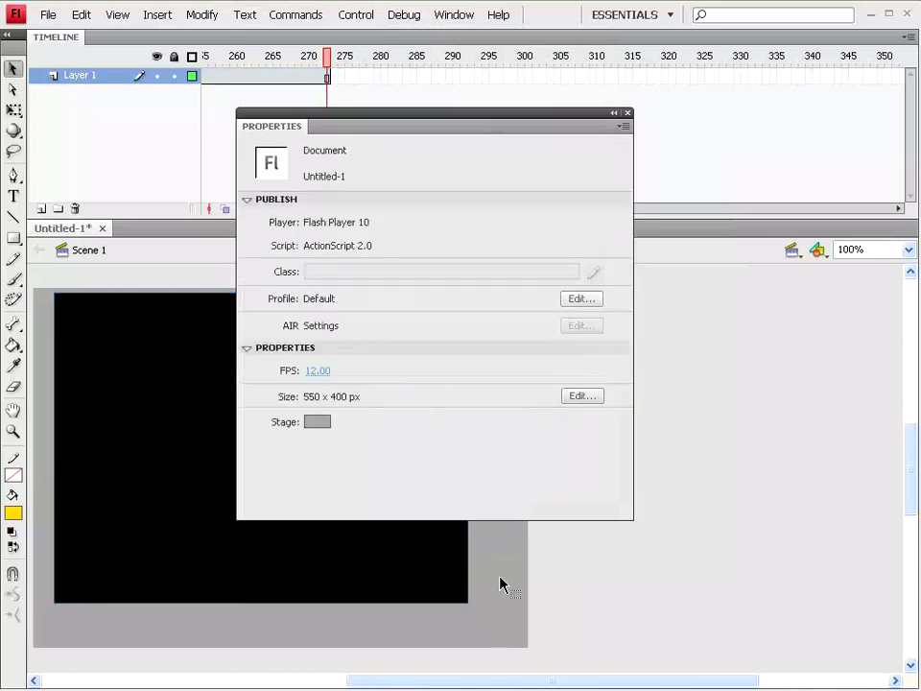
click(577, 397)
drag(559, 255, 409, 195)
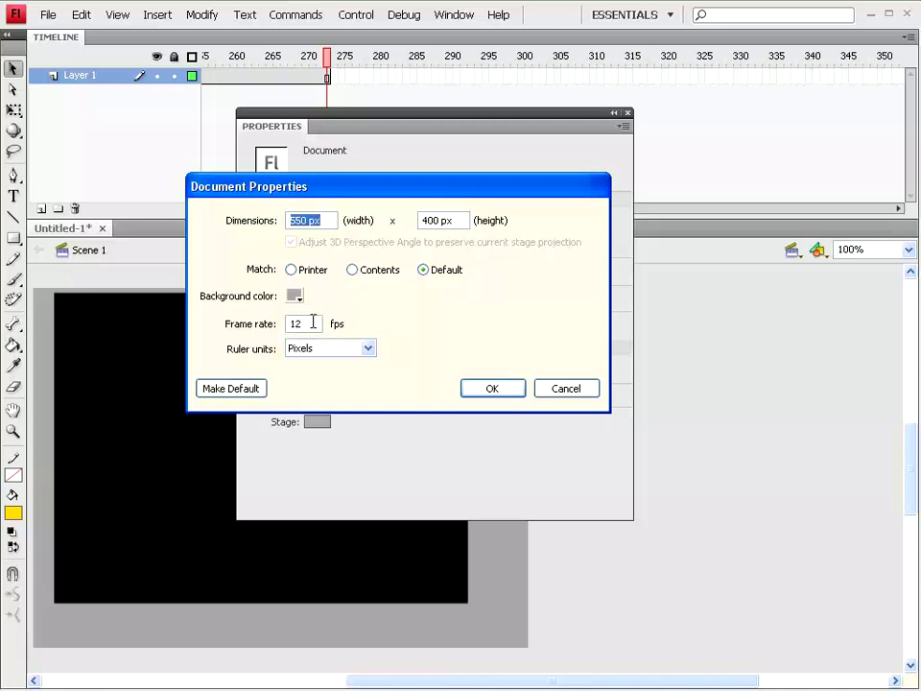
drag(312, 322, 269, 326)
text(25)
click(492, 391)
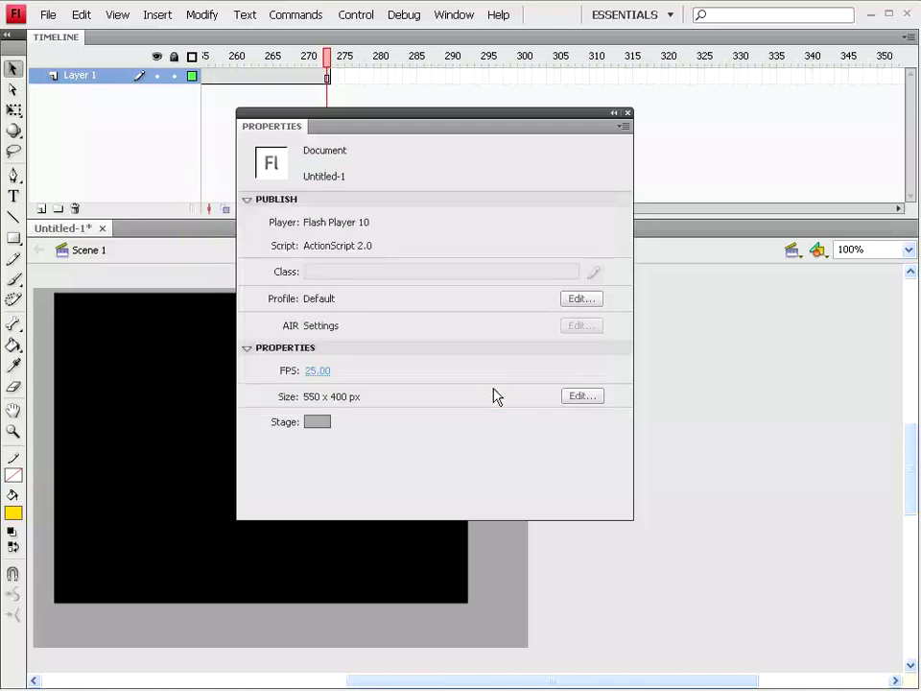
click(628, 113)
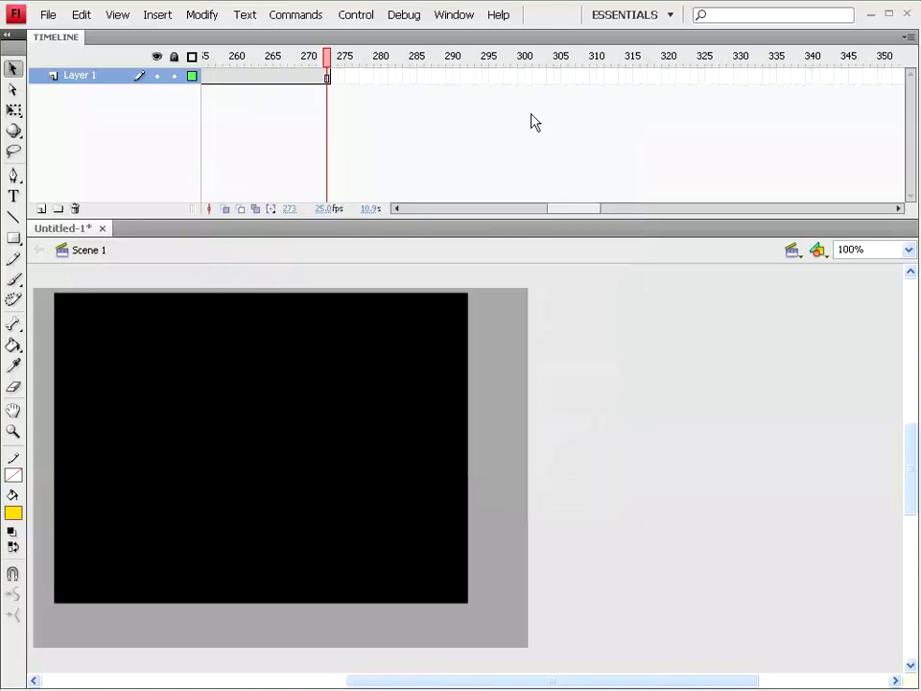
click(351, 17)
click(374, 126)
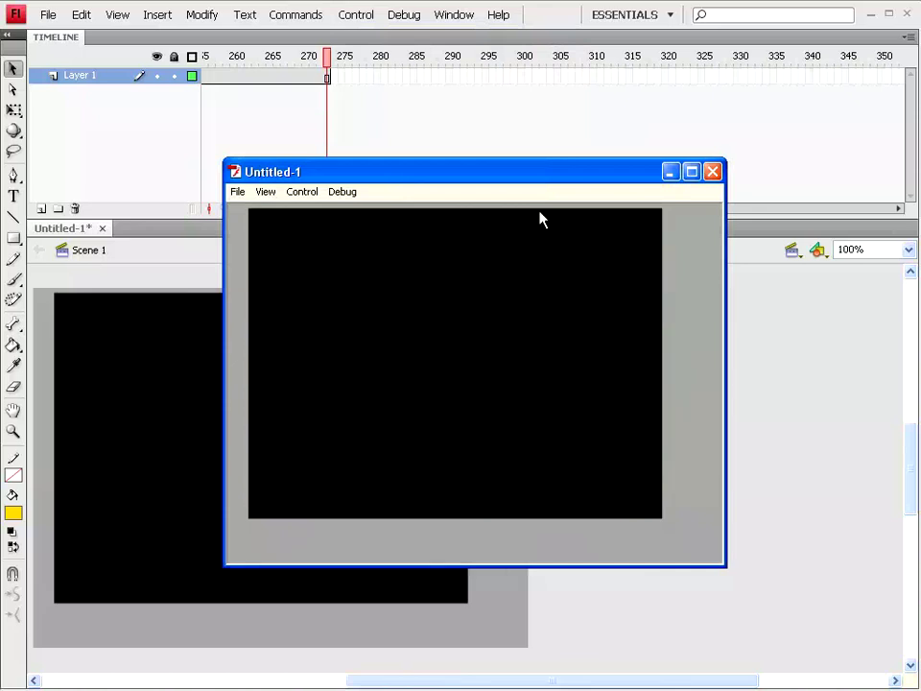
drag(529, 178, 444, 161)
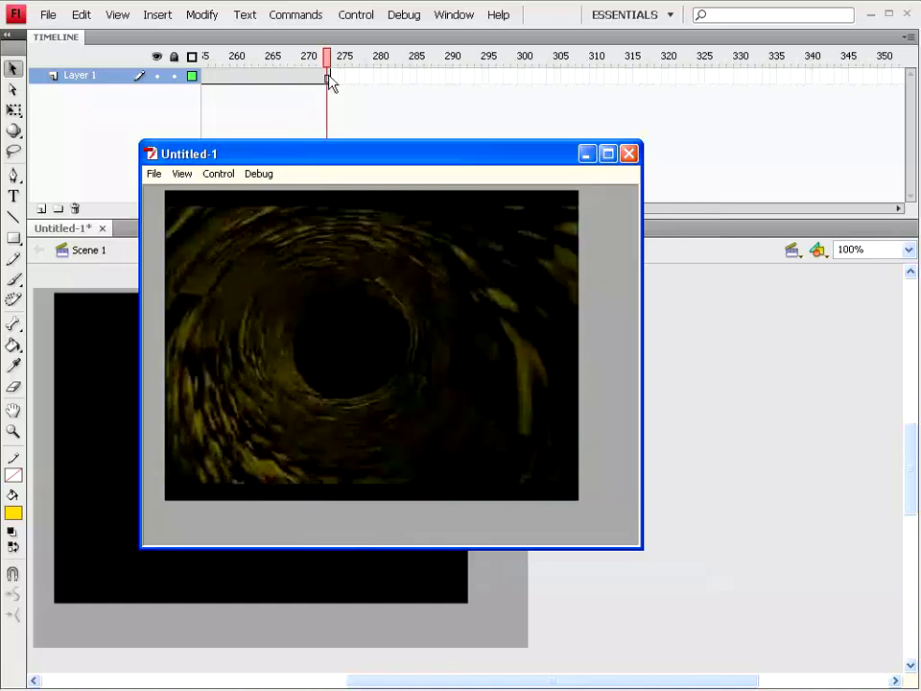
click(629, 154)
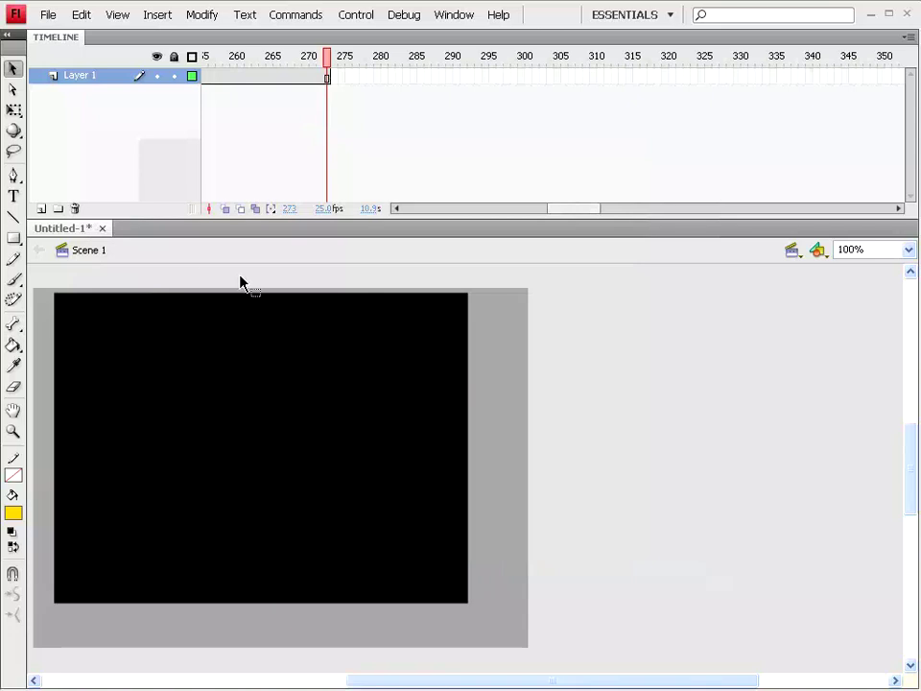
click(235, 388)
Delete the video from the stage and trim Layer 1 to a single keyframe at frame 1
key(Delete)
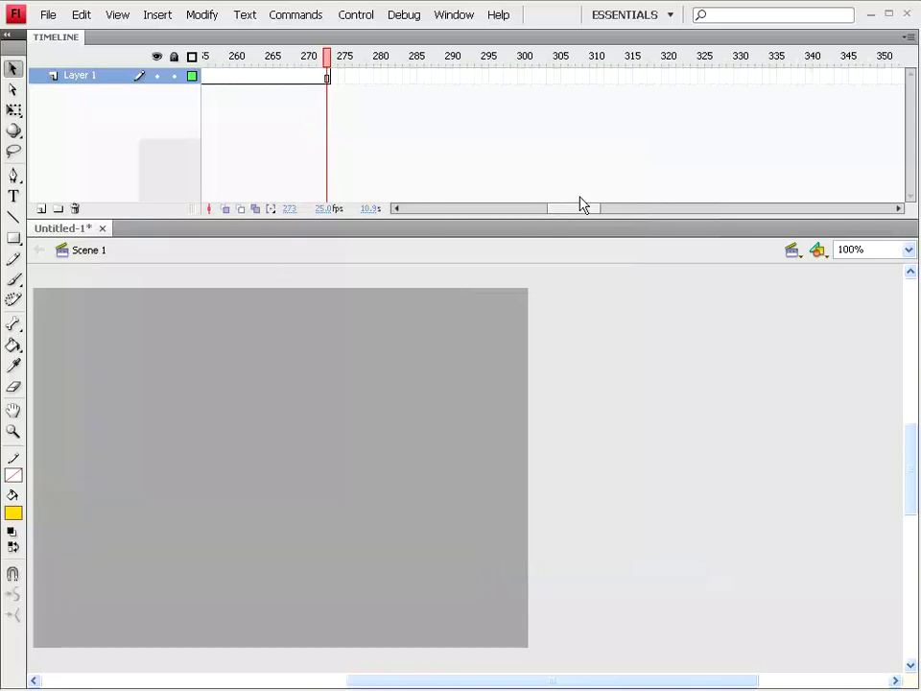
drag(579, 203, 418, 215)
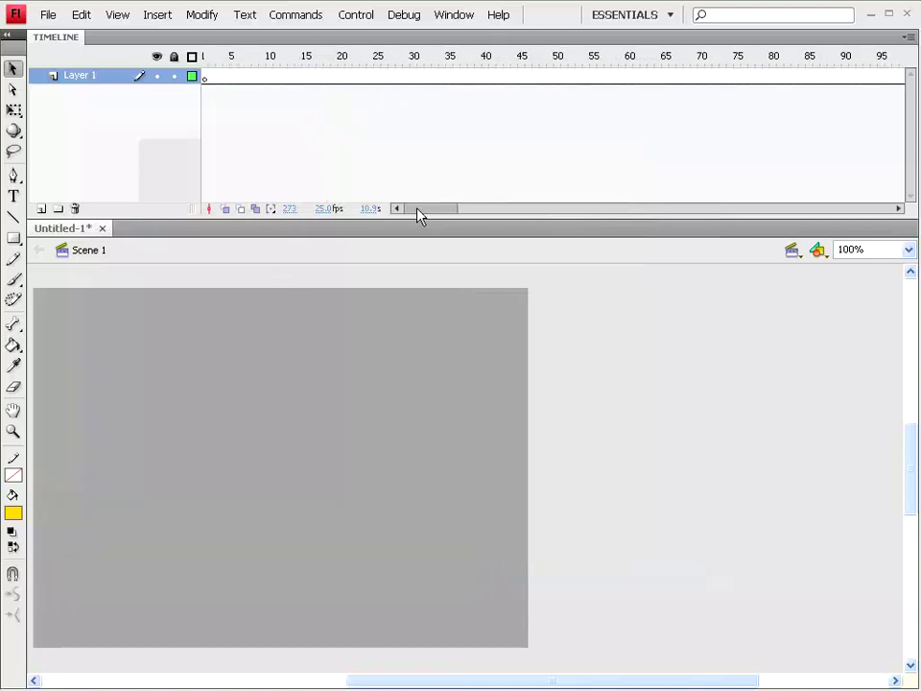
click(212, 77)
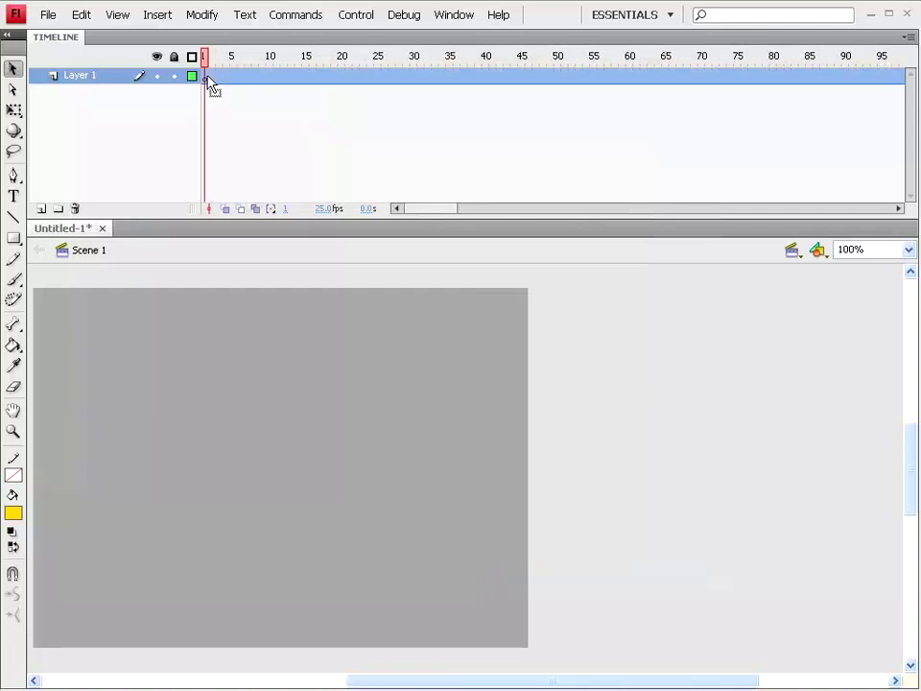
right_click(209, 82)
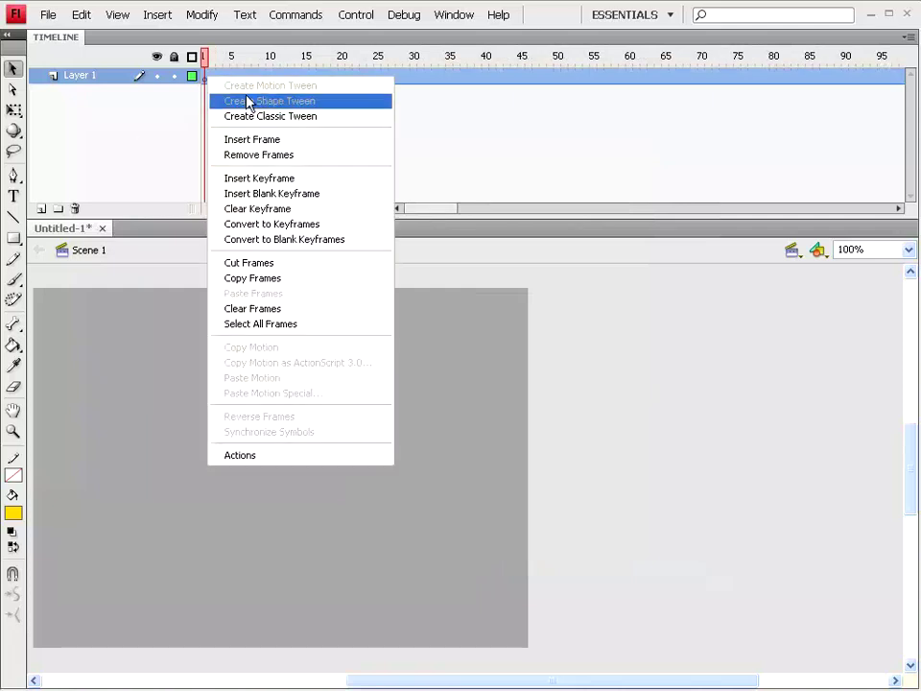
click(246, 155)
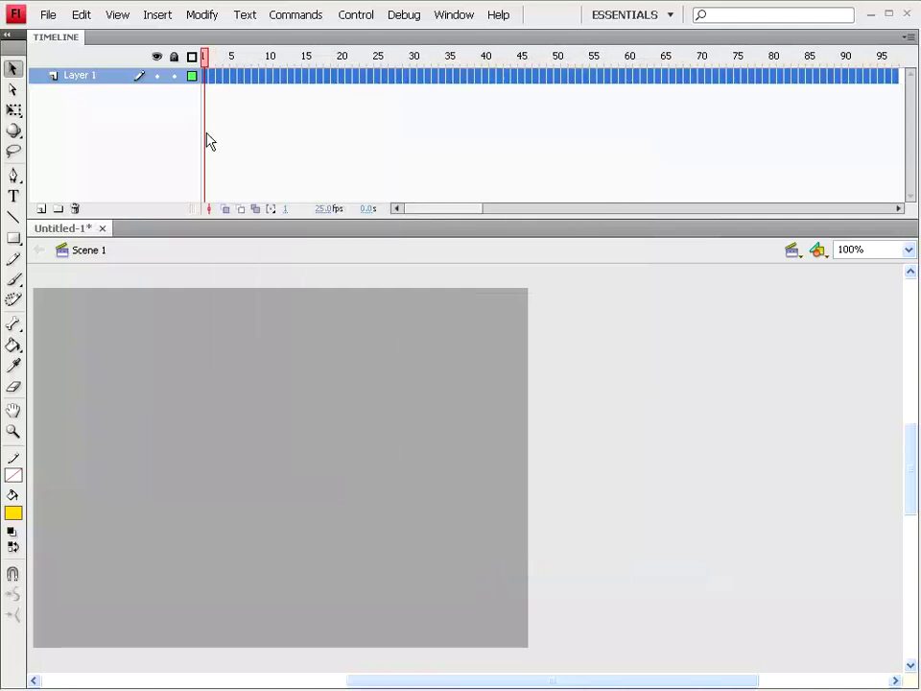
right_click(207, 84)
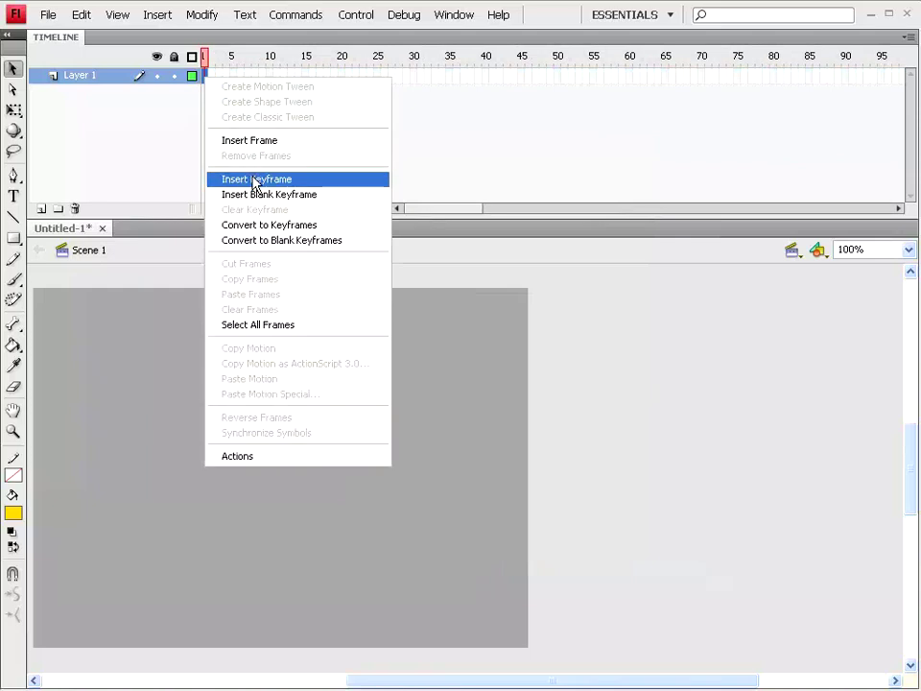
click(255, 179)
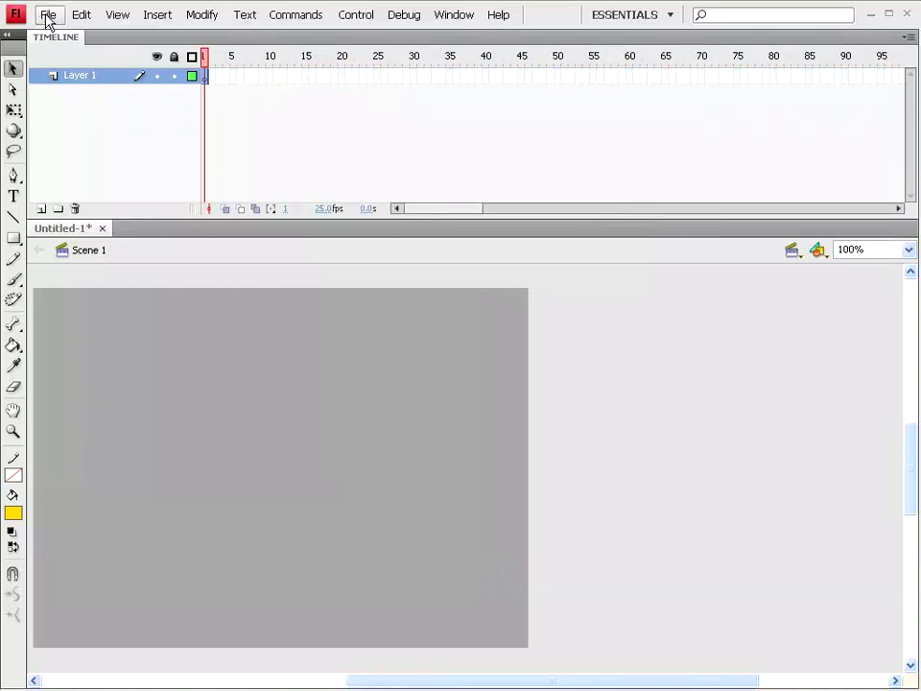
Import asaOpening.flv into the Library using Embed FLV with Movie clip as the symbol type
click(47, 17)
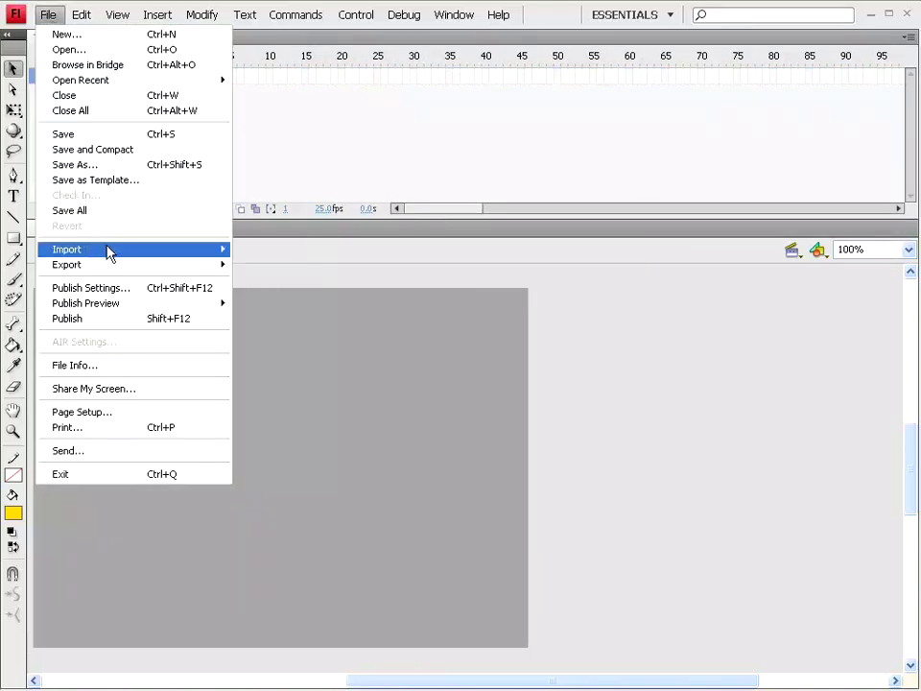
mouse_move(67, 249)
click(312, 266)
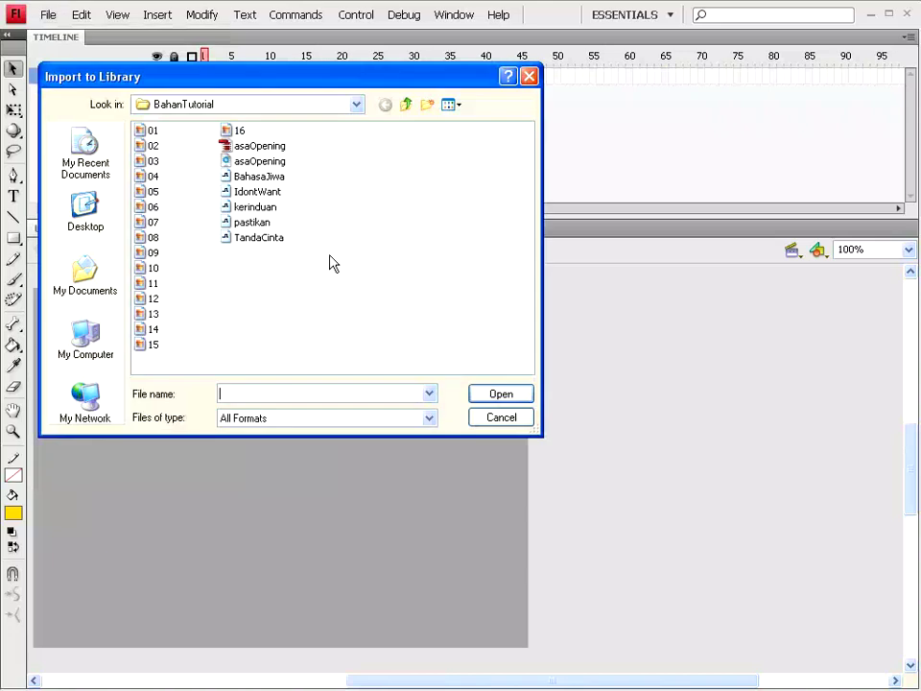
click(259, 147)
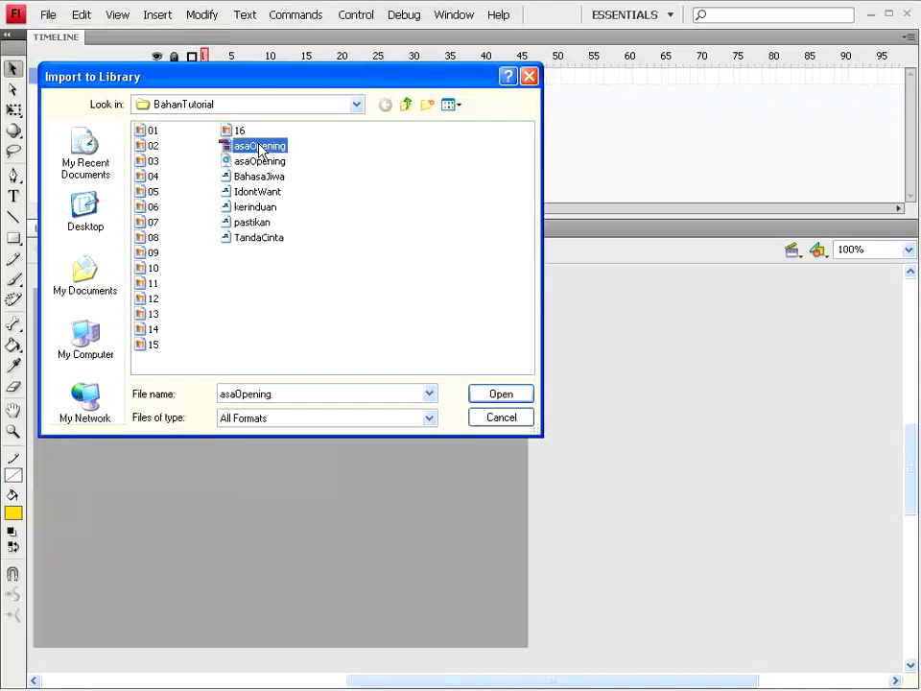
click(518, 395)
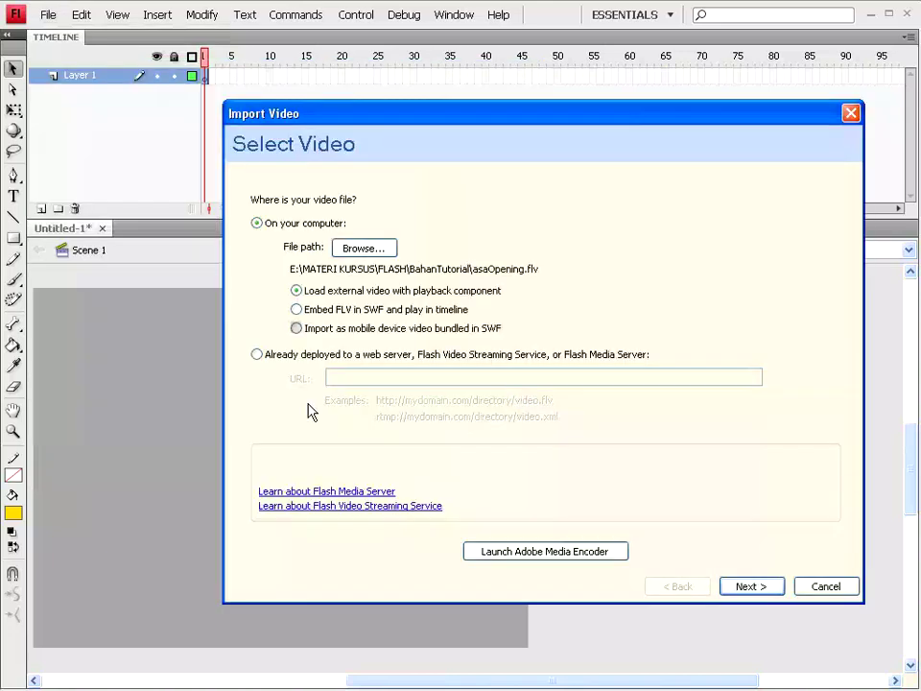
click(296, 309)
click(572, 542)
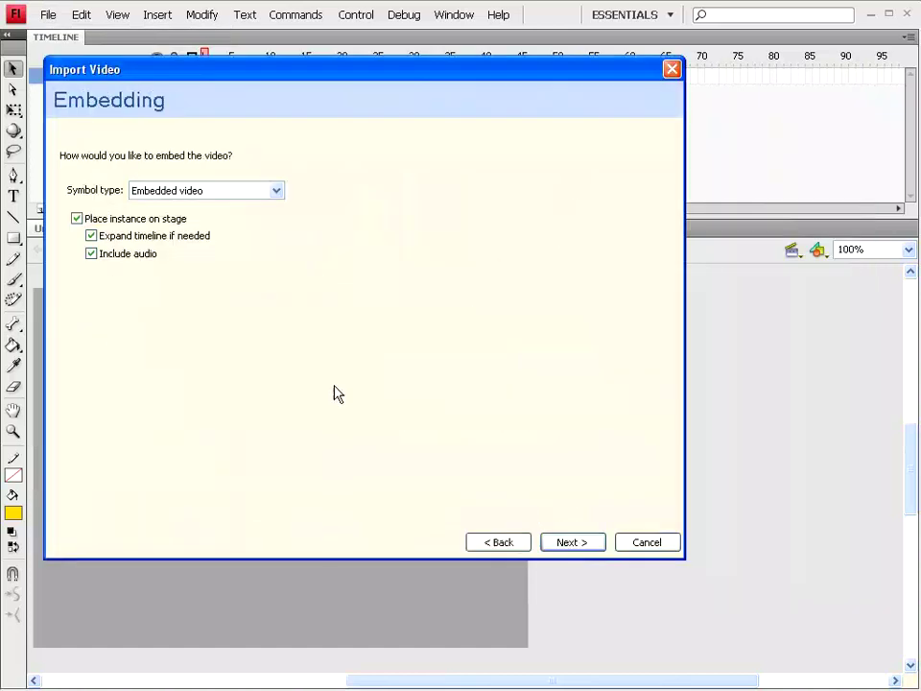
click(240, 192)
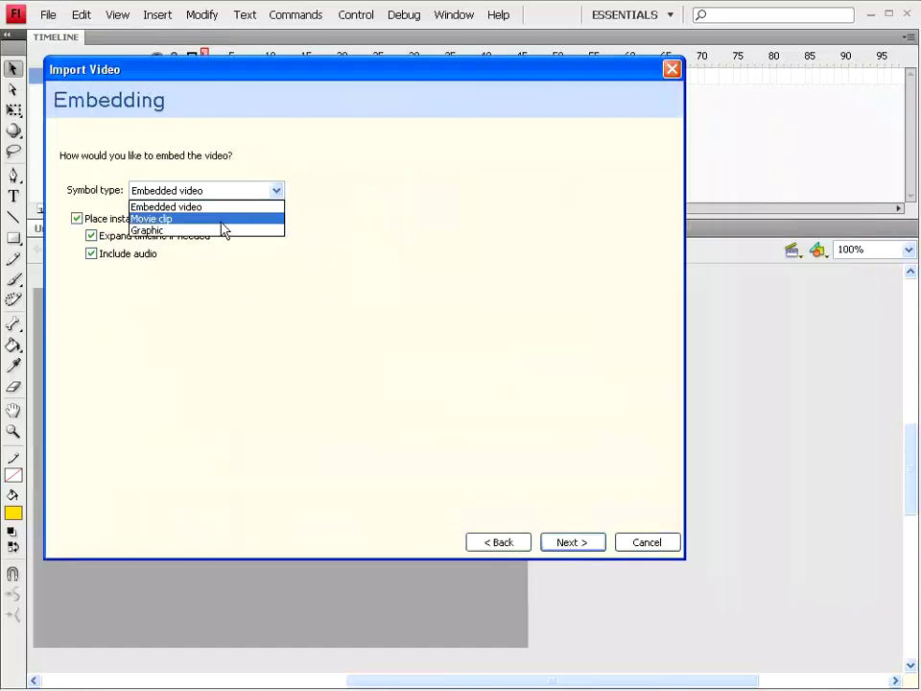
click(224, 219)
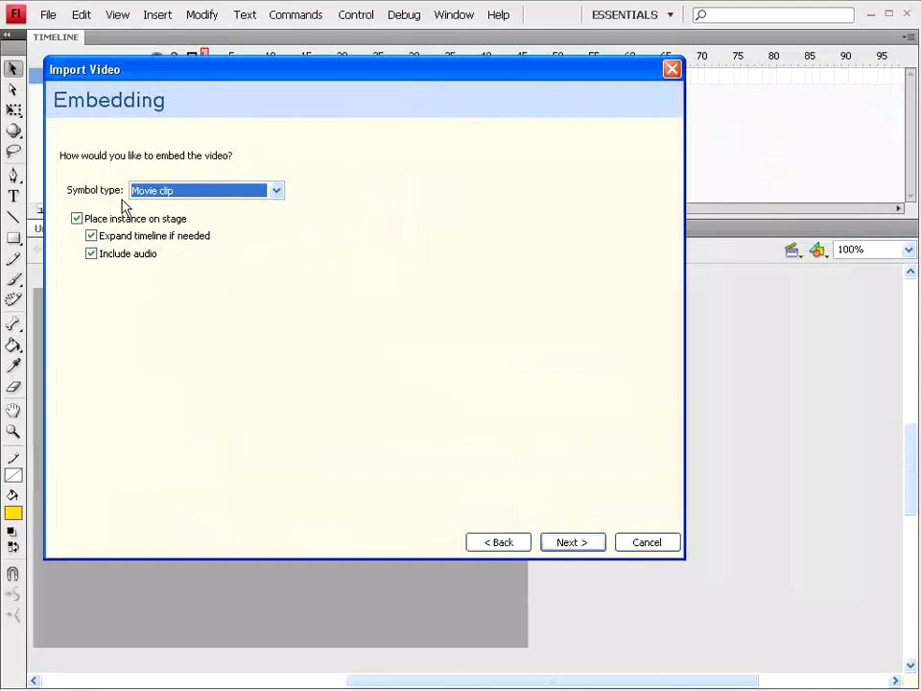
click(570, 543)
click(573, 543)
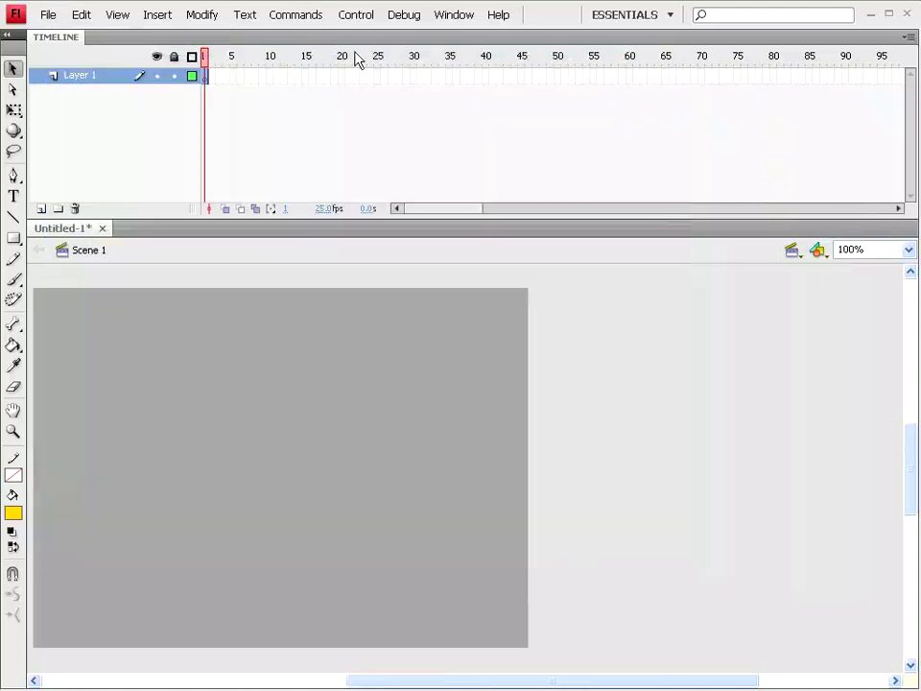
Show the Library and drag the asaOpening 1 movie clip onto the stage
click(458, 16)
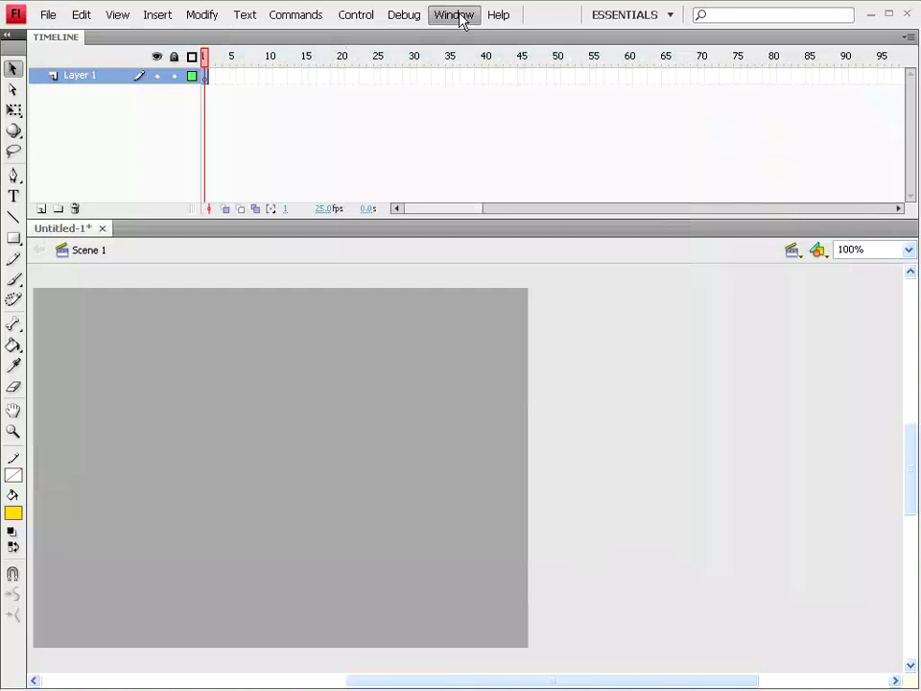
click(468, 135)
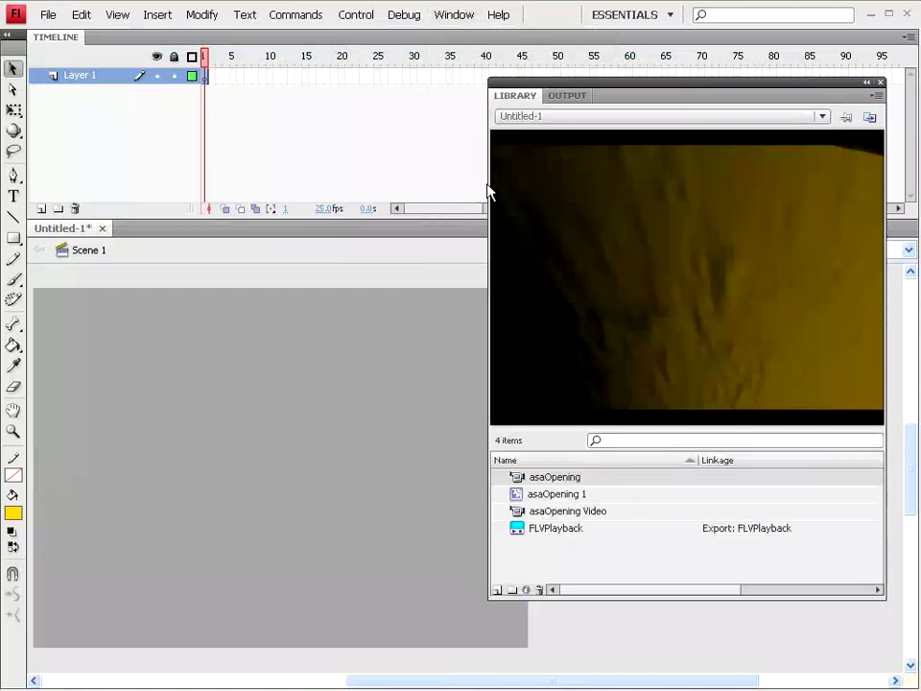
click(518, 494)
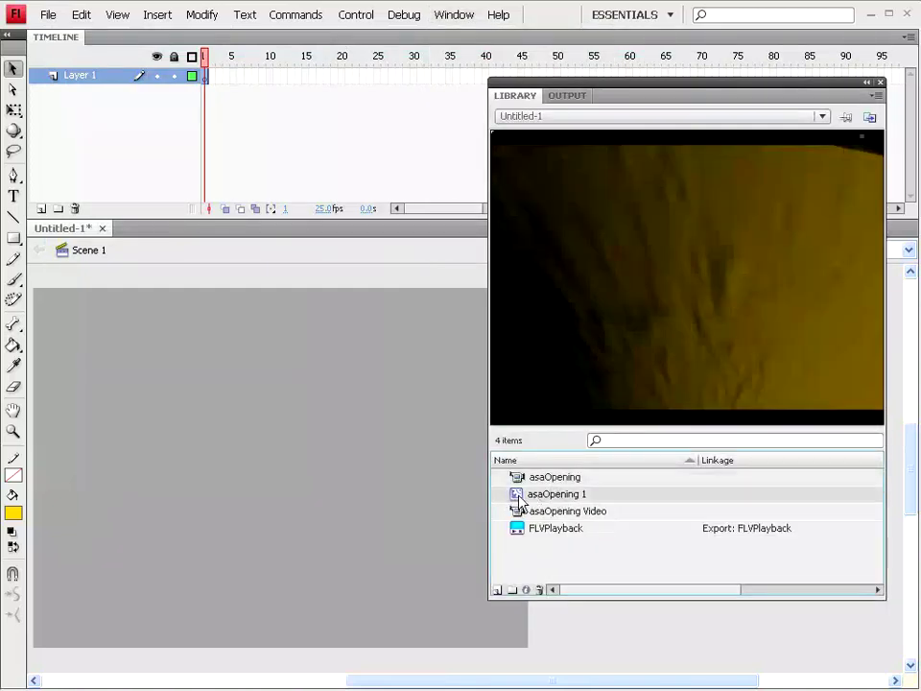
click(552, 477)
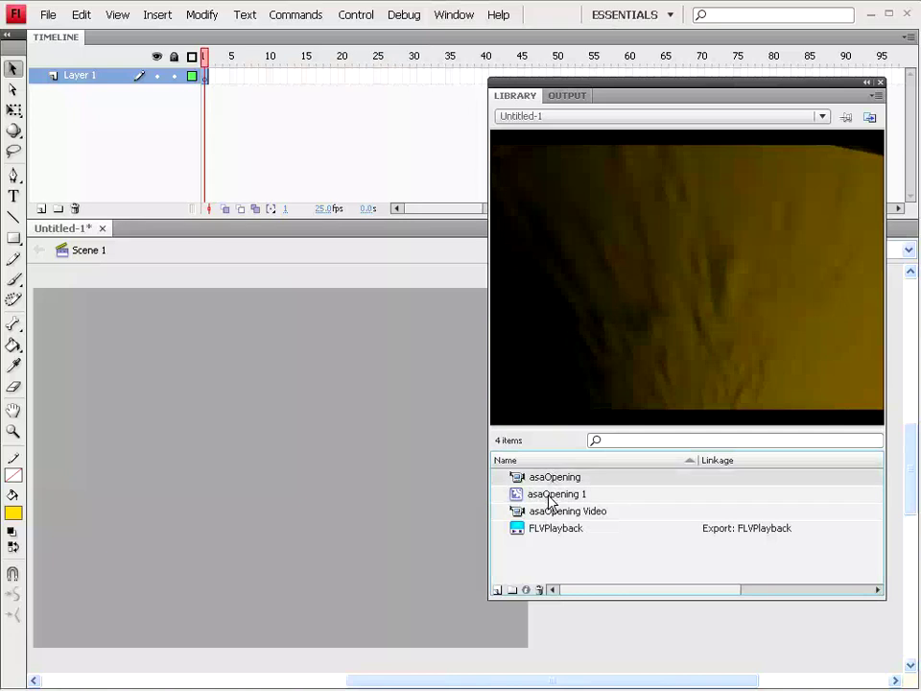
mouse_move(557, 494)
mouse_down()
mouse_move(267, 446)
mouse_move(268, 466)
mouse_up()
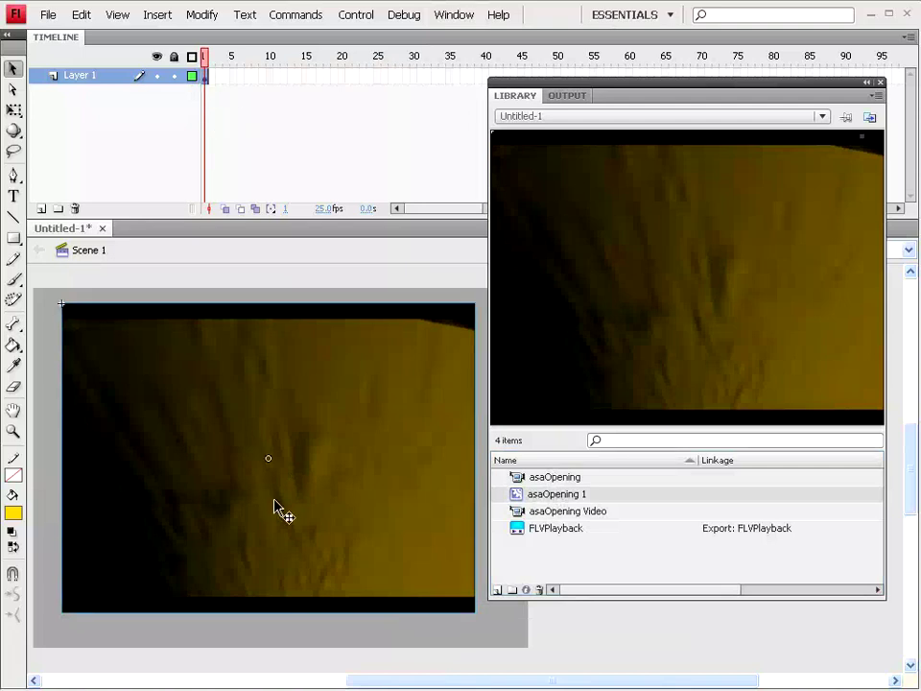
Edit the asaOpening 1 symbol and scrub its timeline to see how far the video runs
double_click(240, 429)
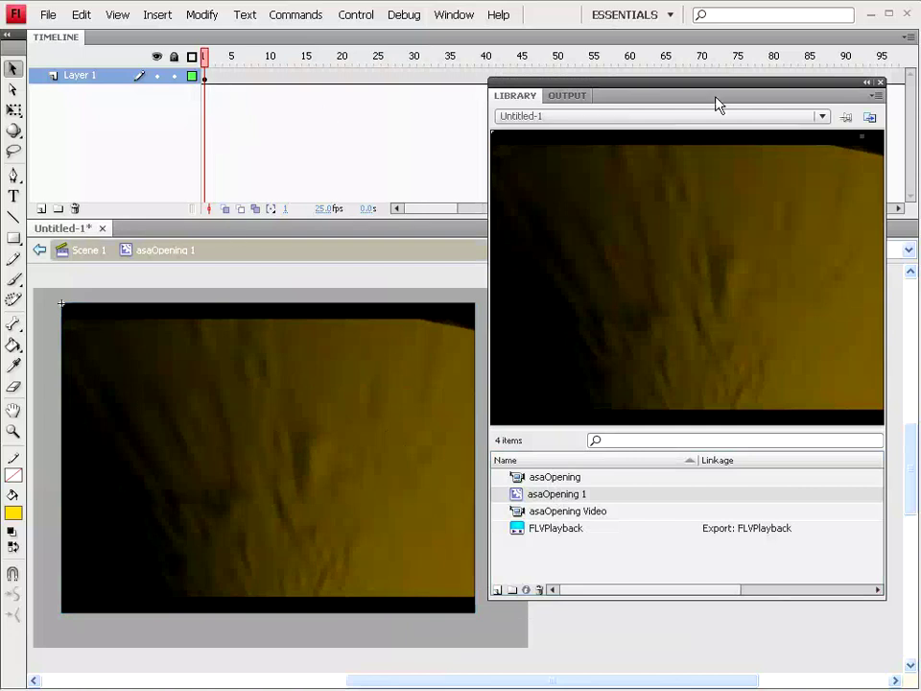
key(ctrl+l)
key(ctrl+l)
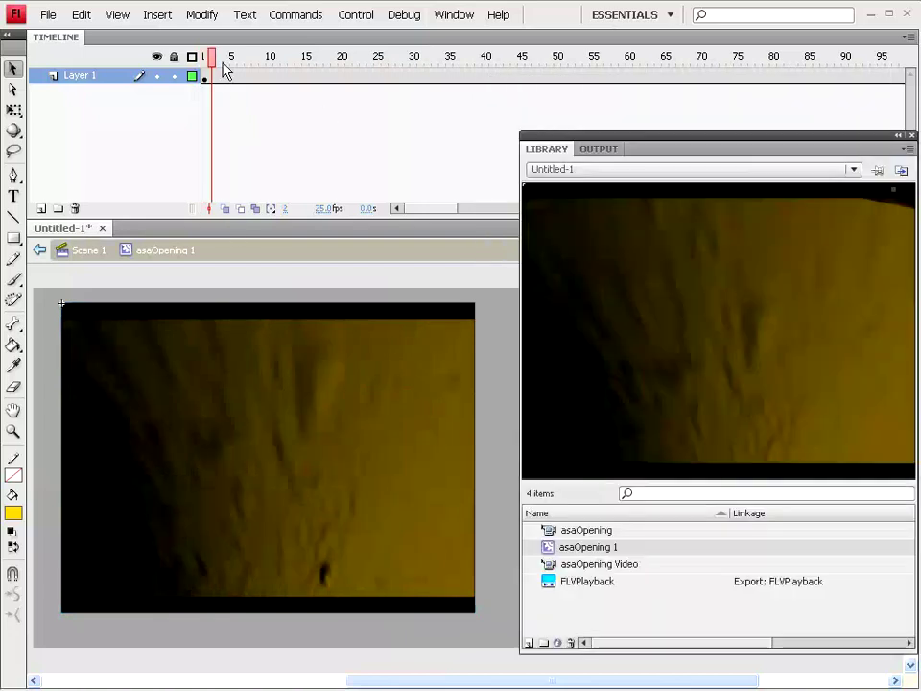
mouse_move(226, 72)
mouse_down()
mouse_move(916, 68)
mouse_move(343, 67)
mouse_up()
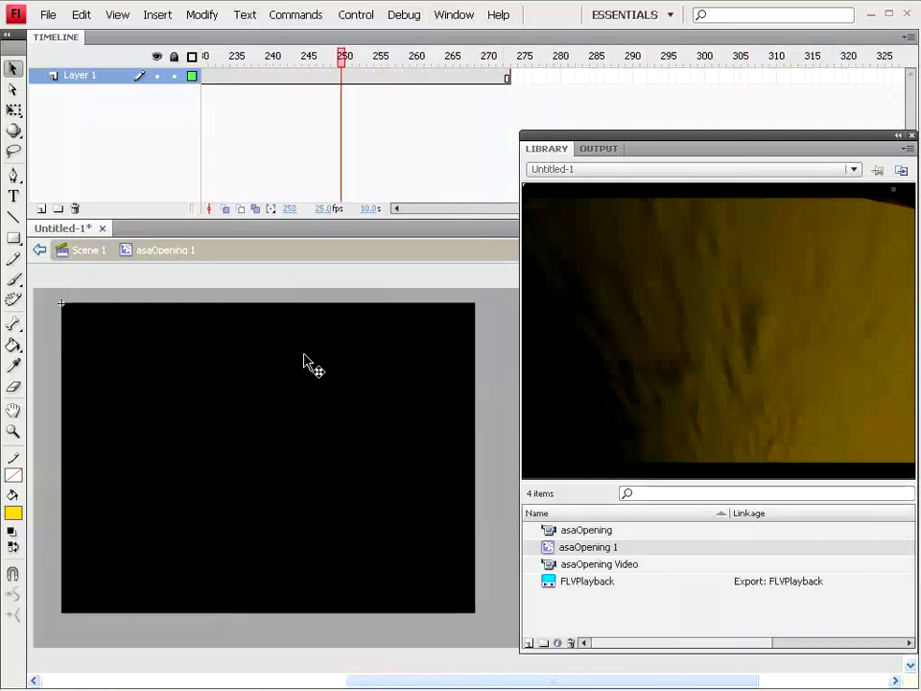
Run Test Movie to preview the clip, then close the player window
click(368, 18)
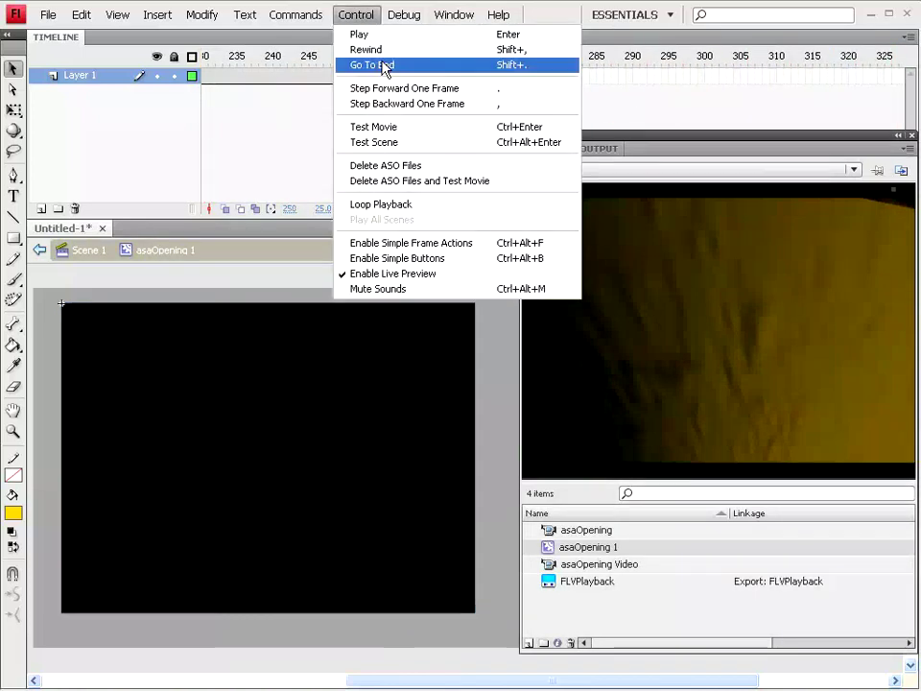
click(383, 128)
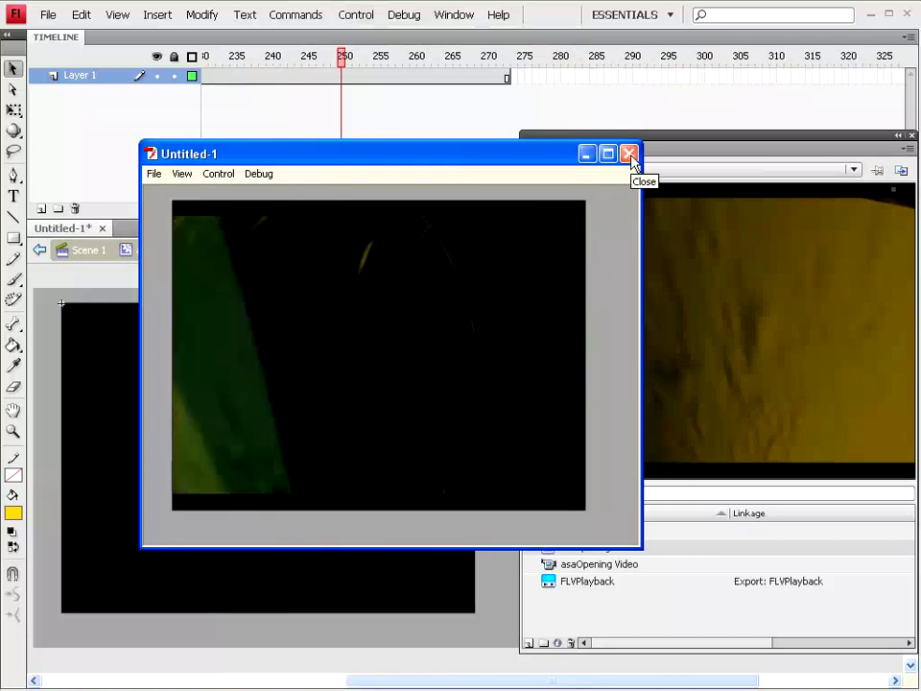
click(629, 153)
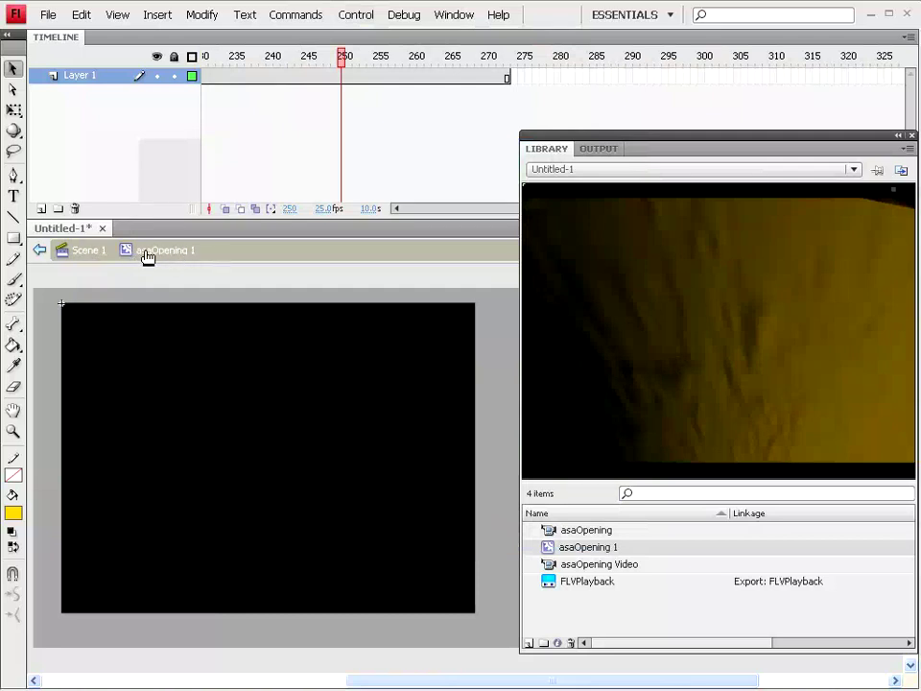
Return to Scene 1, delete the movie clip instance, and import asaOpening.flv to the stage
click(89, 251)
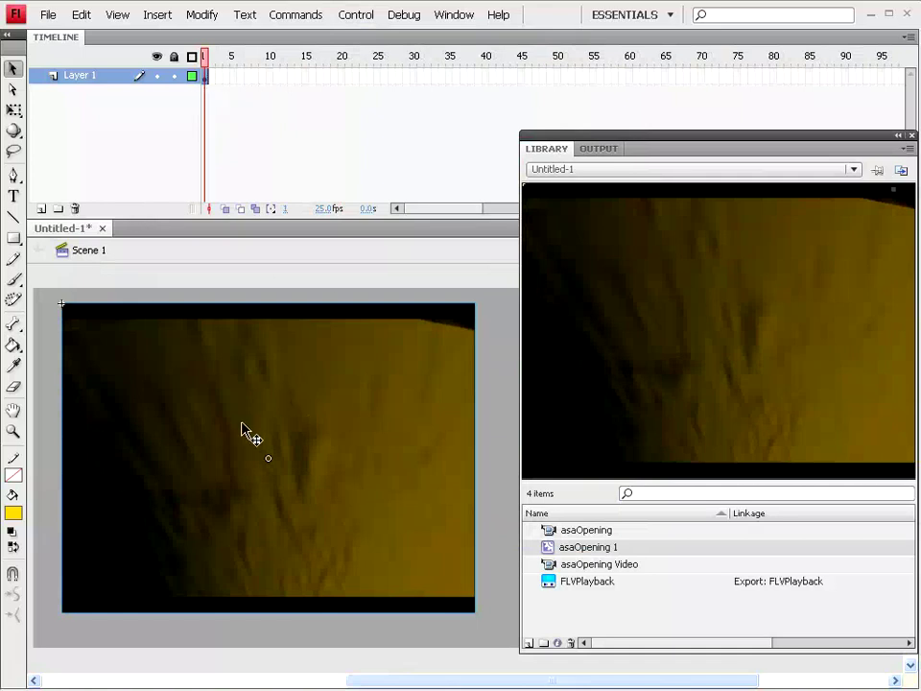
key(Delete)
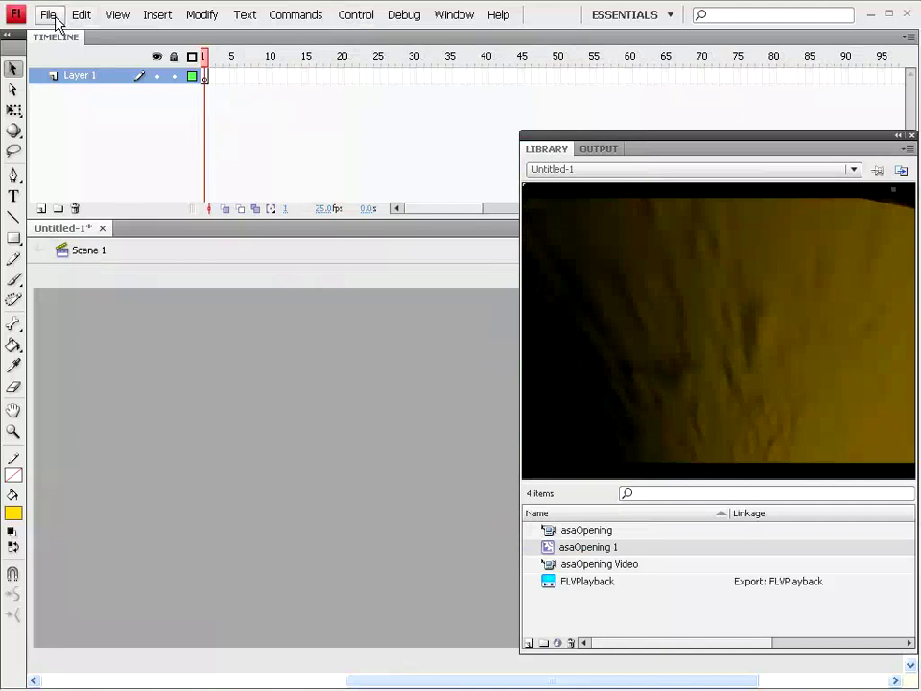
click(50, 16)
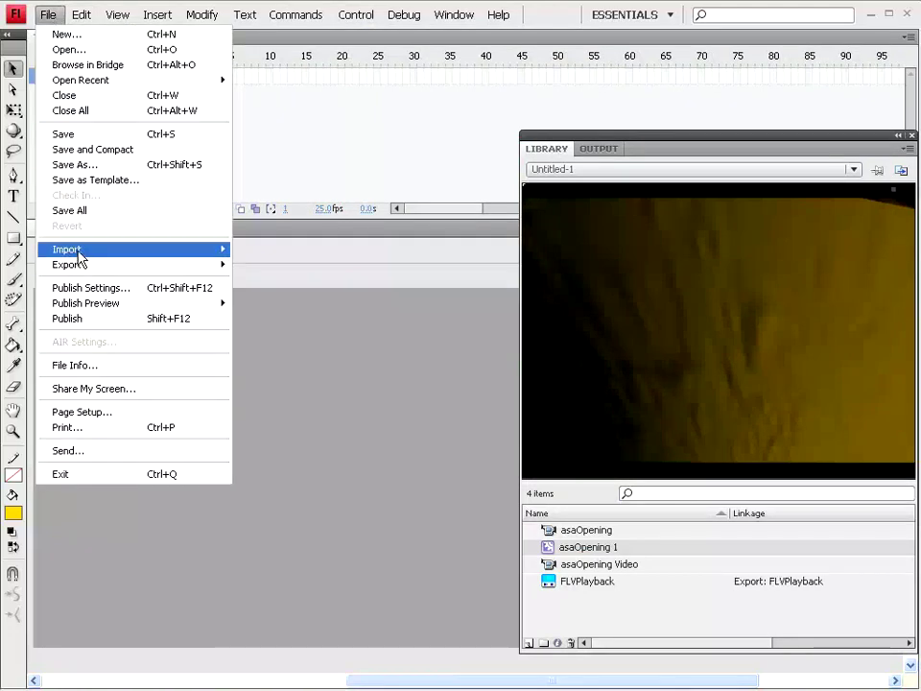
mouse_move(115, 250)
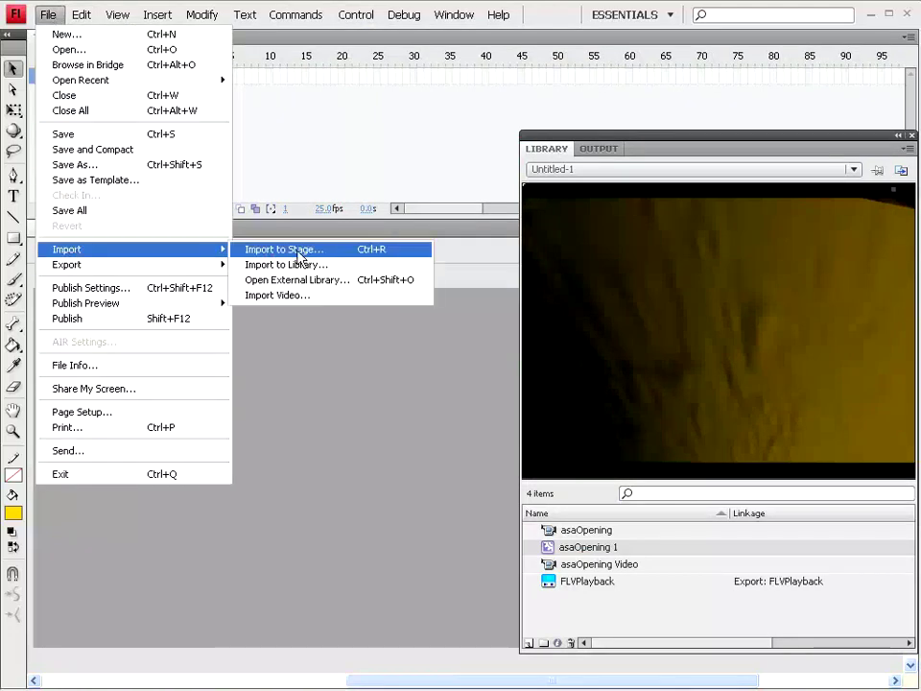
click(300, 257)
click(252, 148)
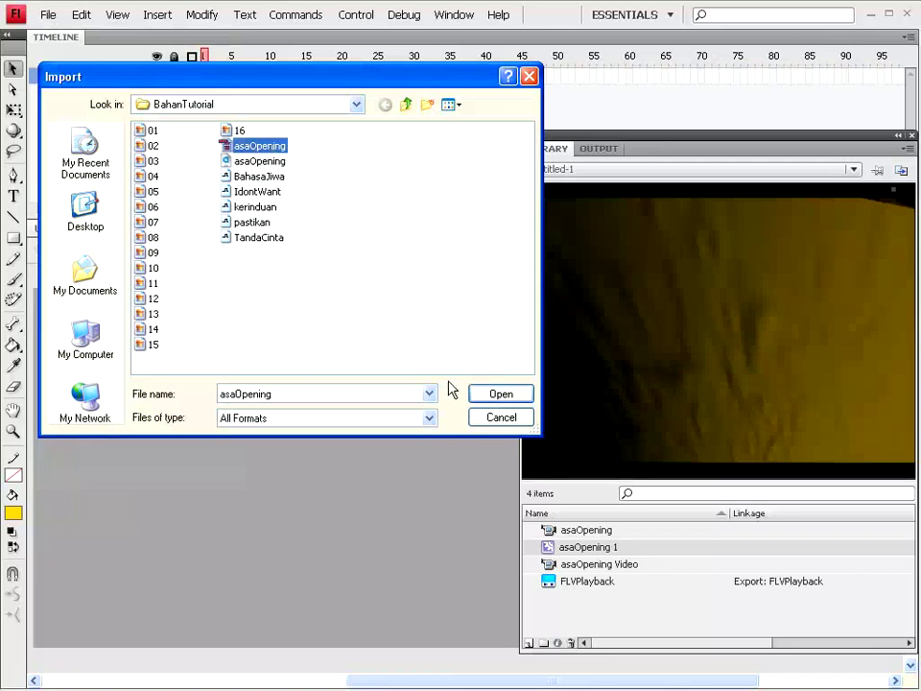
click(501, 395)
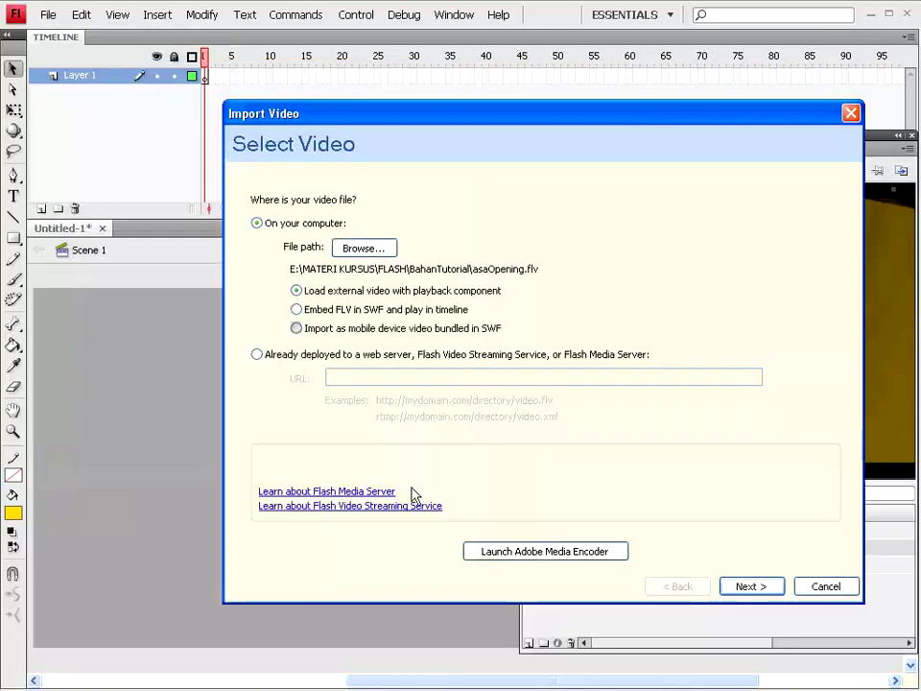
Embed the FLV as a Graphic symbol, creating asaOpening 2 on the stage
click(297, 310)
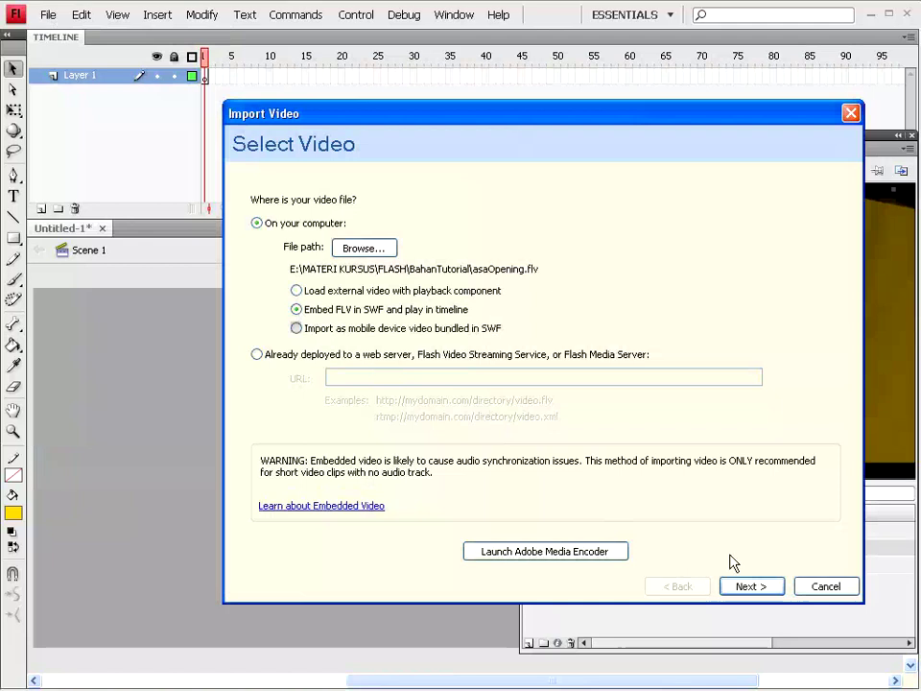
click(754, 587)
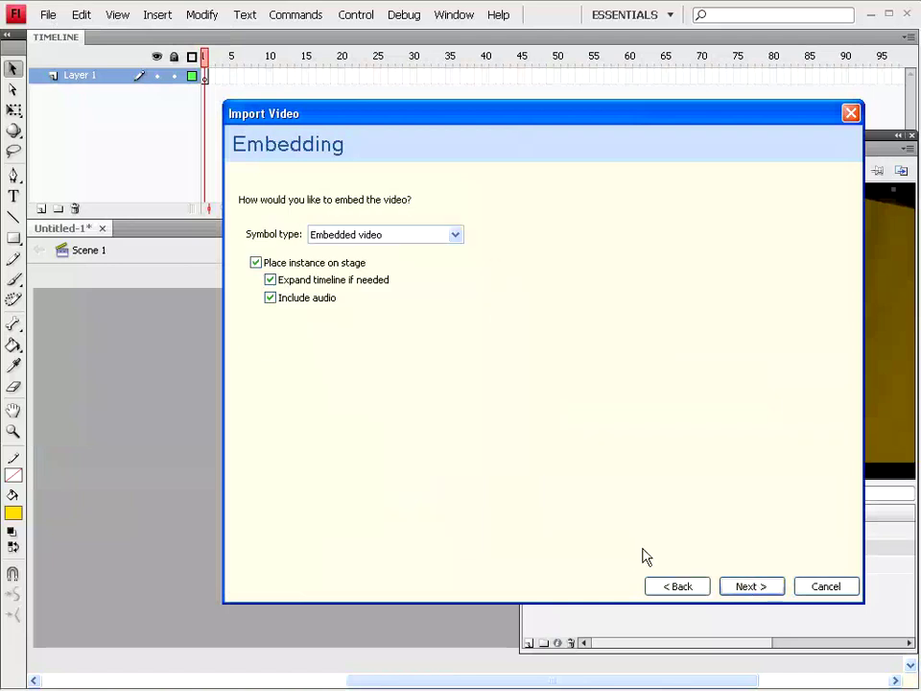
click(407, 238)
click(396, 275)
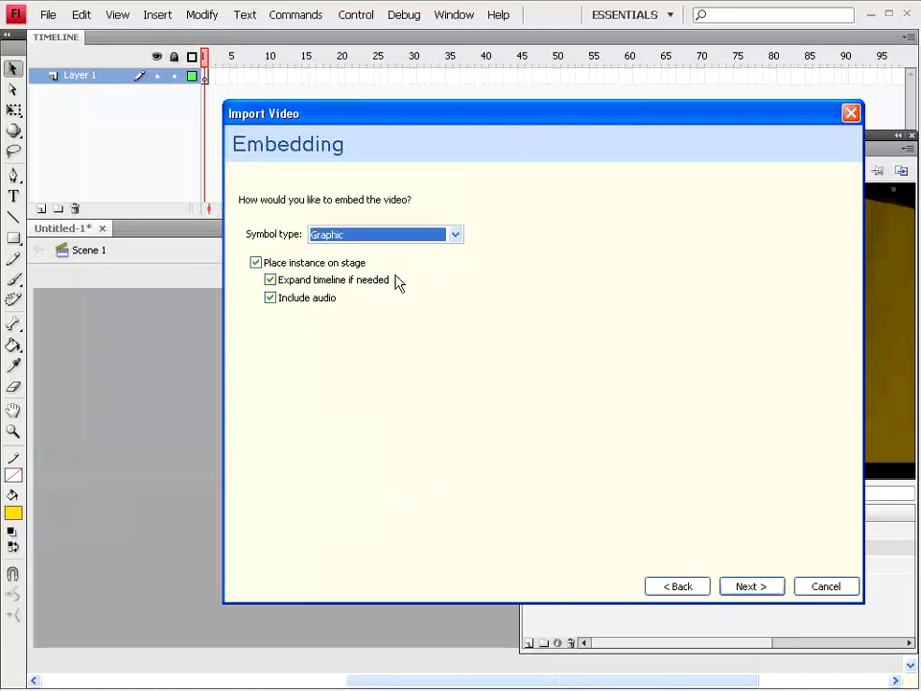
click(751, 587)
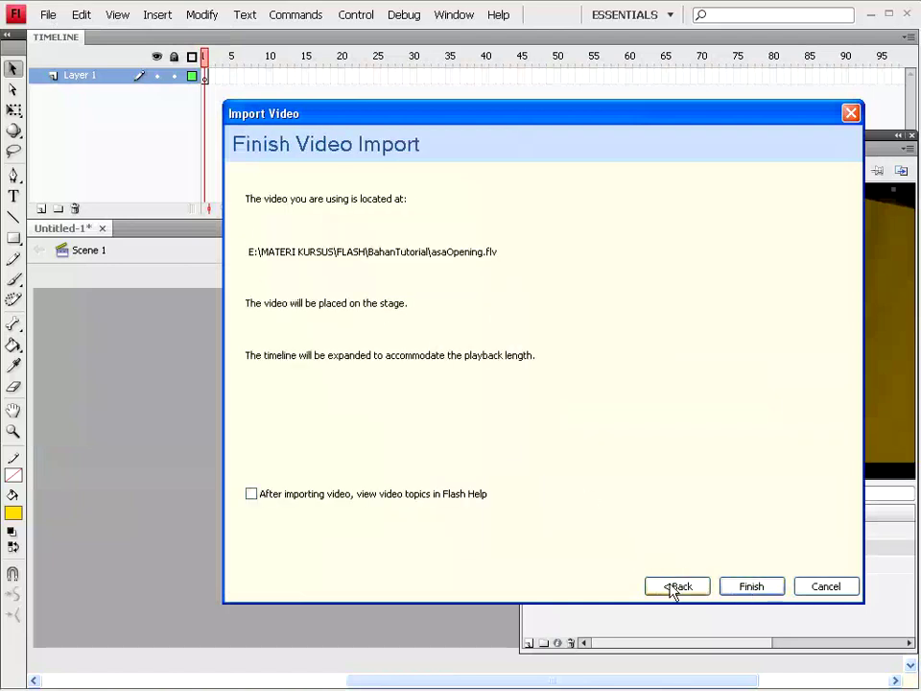
click(761, 589)
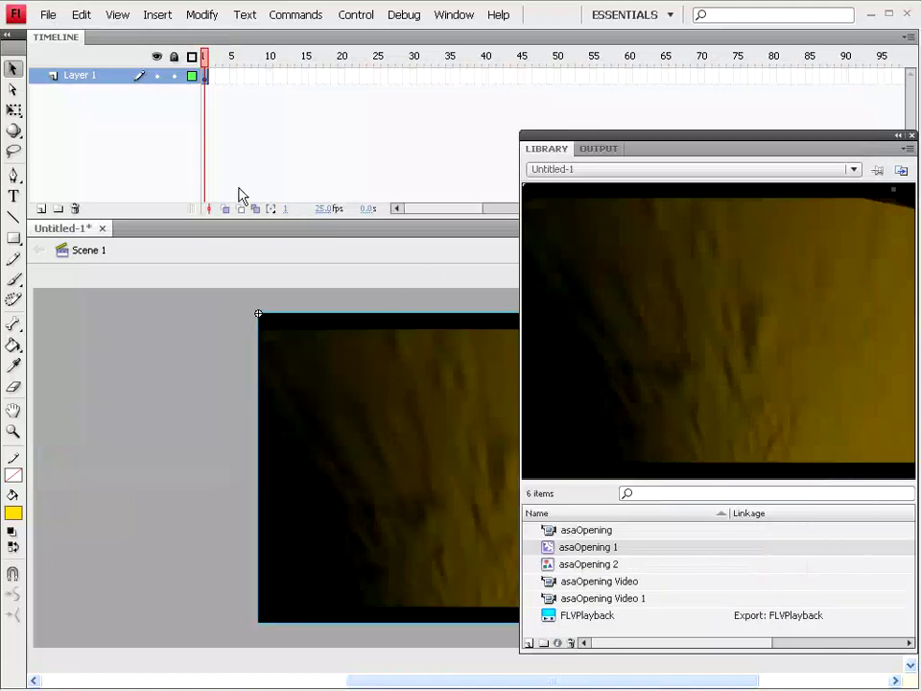
Align the video to the stage's top-left and confirm its symbol timeline ends at frame 273
mouse_move(406, 426)
mouse_down()
mouse_move(240, 389)
mouse_move(216, 414)
mouse_up()
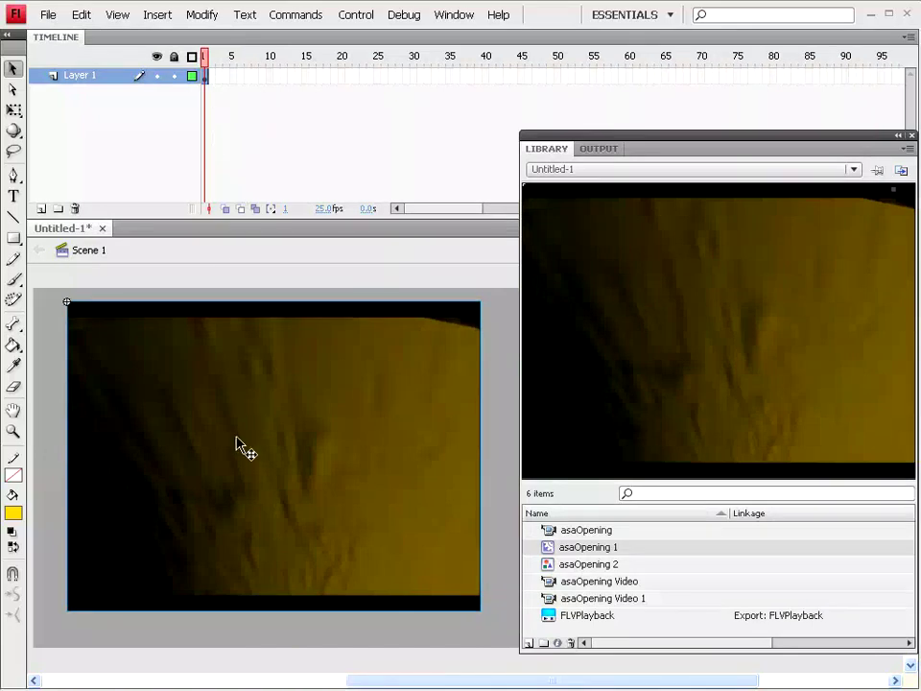
double_click(239, 446)
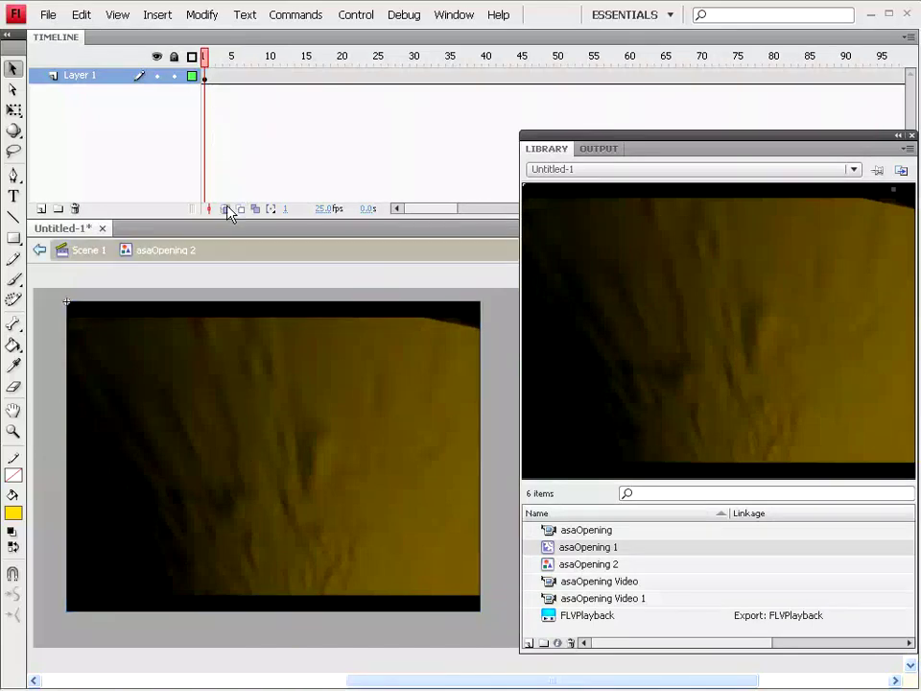
drag(433, 208, 510, 120)
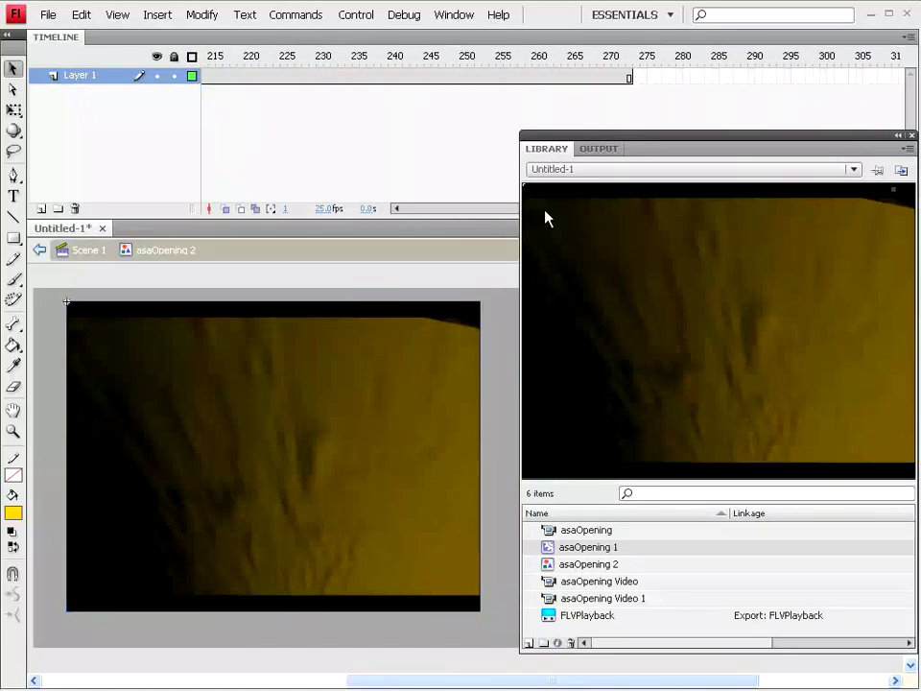
drag(518, 57, 524, 69)
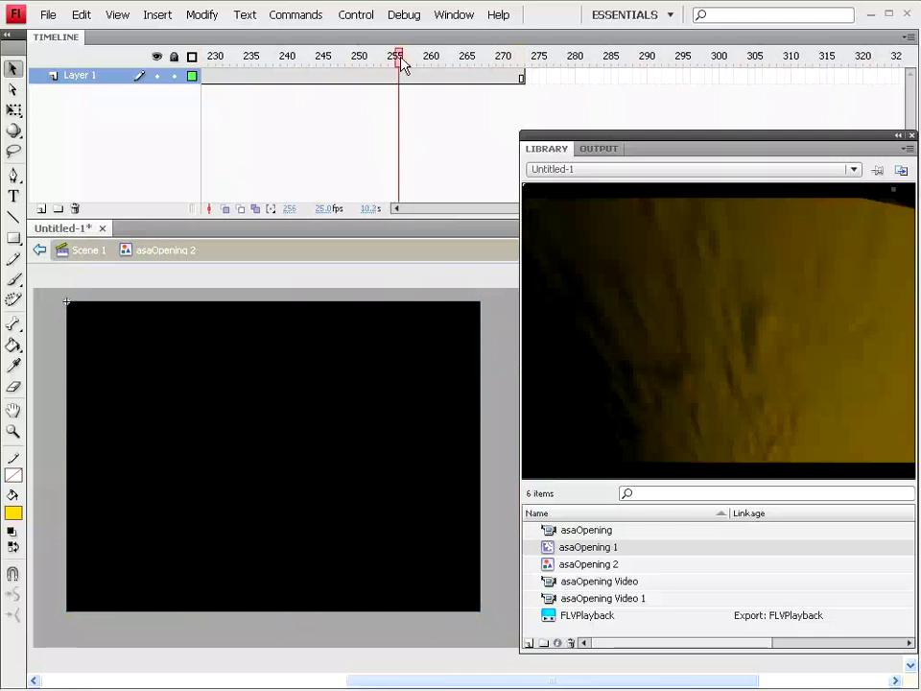
click(87, 253)
Preview the movie with Test Movie, then close the test player
click(364, 16)
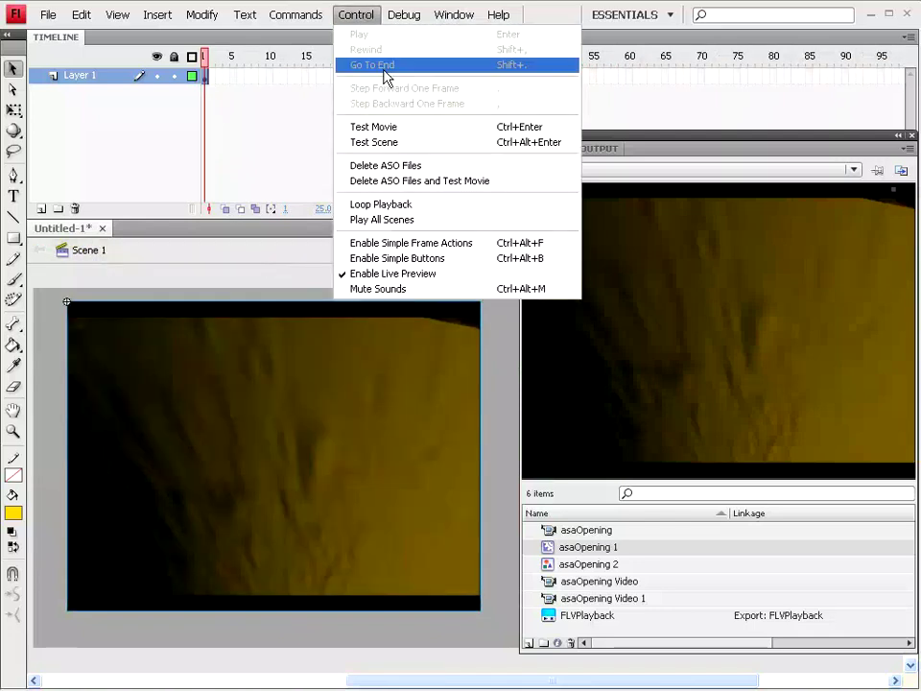
click(392, 133)
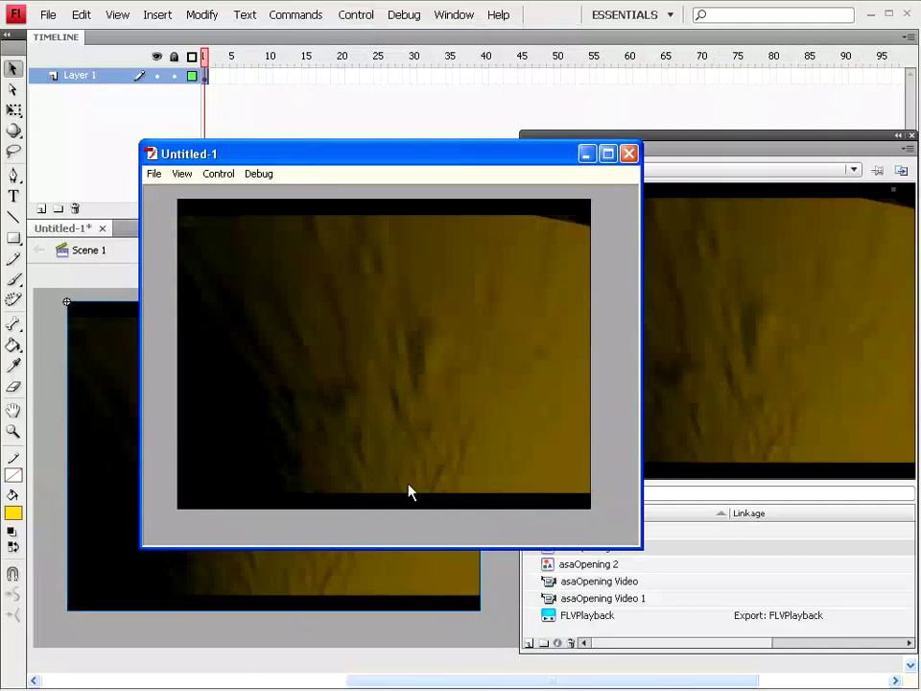
mouse_move(358, 161)
mouse_down()
mouse_move(490, 86)
mouse_move(362, 99)
mouse_move(507, 100)
mouse_move(415, 148)
mouse_up()
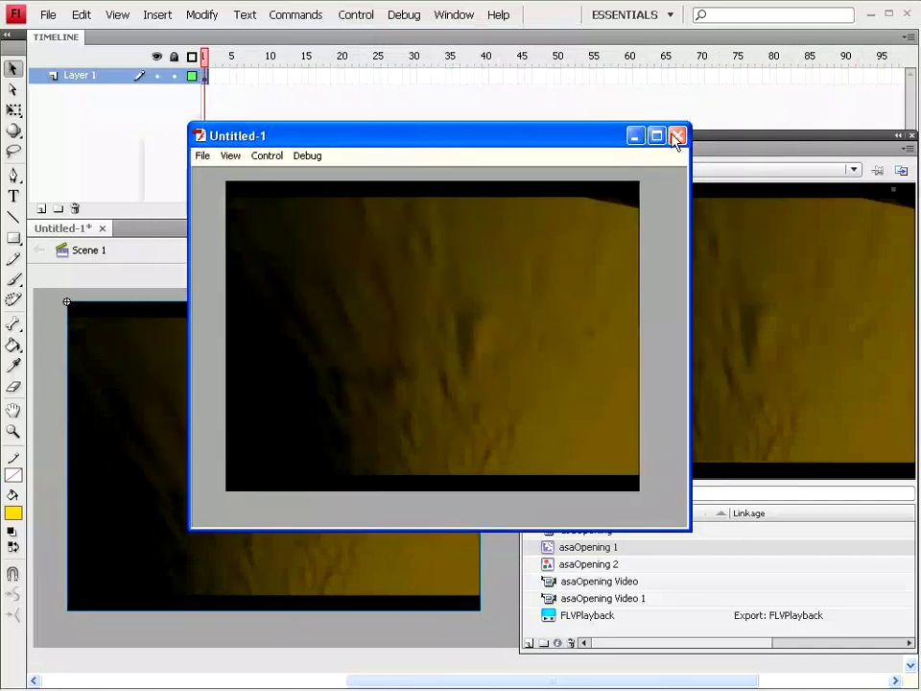
click(679, 137)
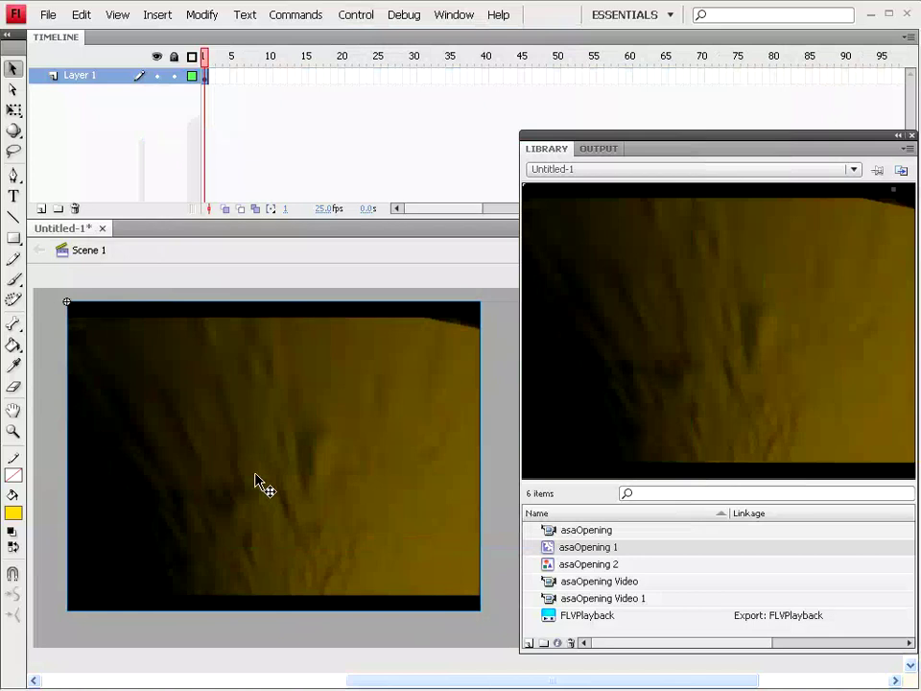